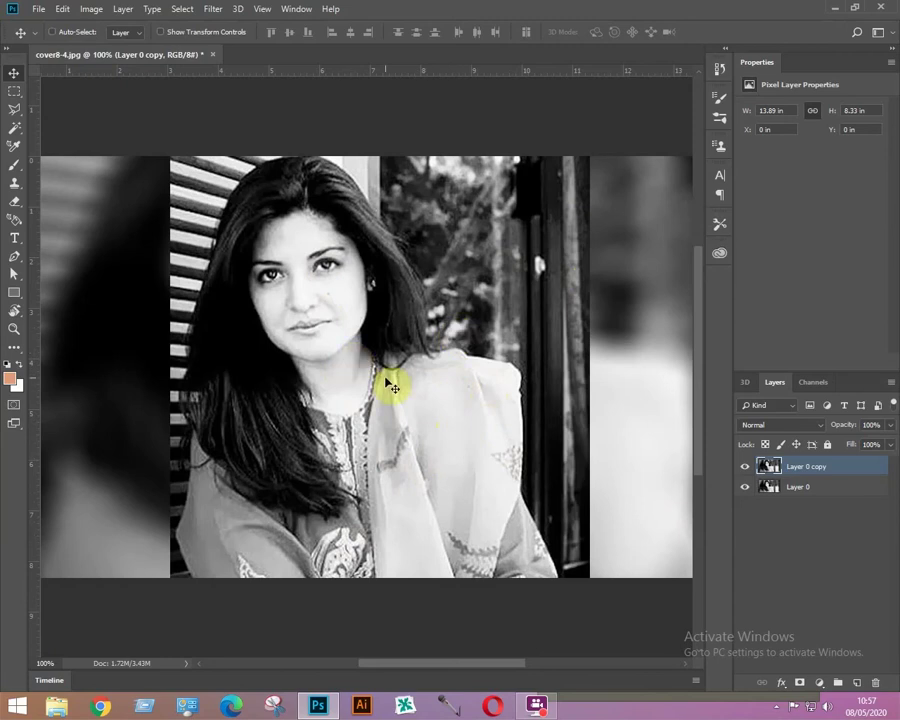
Bring the colour reference photo of the woman in the purple sari into the portrait document as a new layer.
key("ctrl+o")
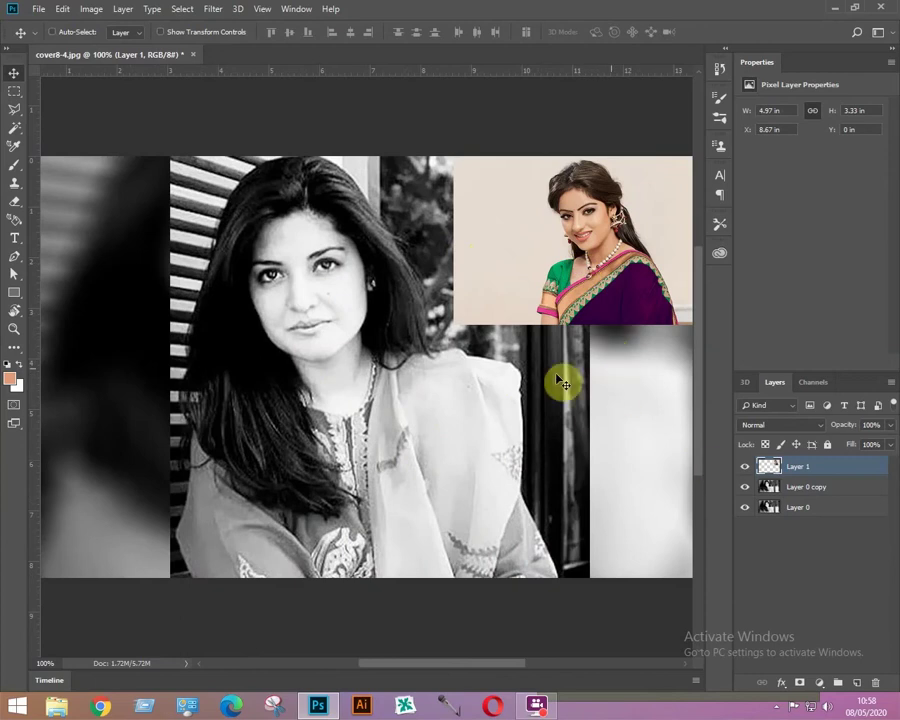
Add a Solid Color fill above Layer 0 copy using the skin tone edccb8 sampled from the reference face, and invert its mask.
left_click(799, 489)
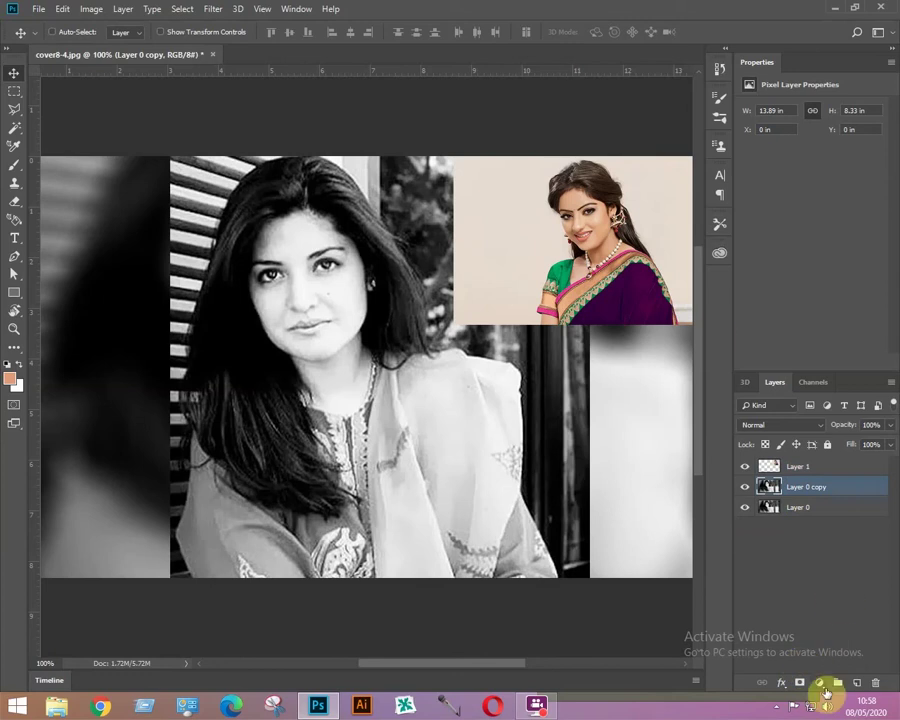
left_click(819, 684)
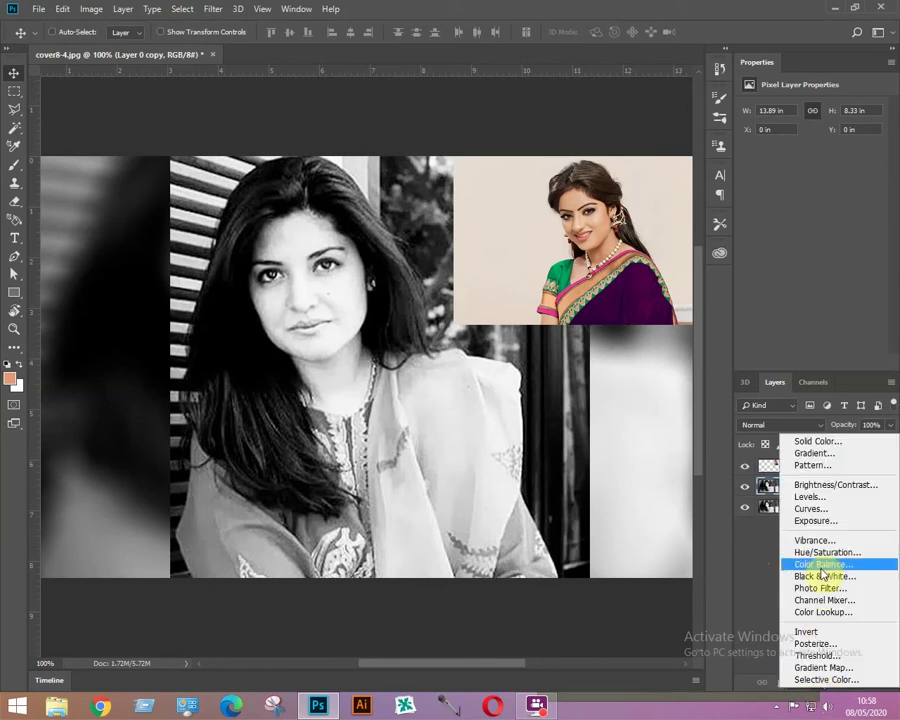
left_click(829, 443)
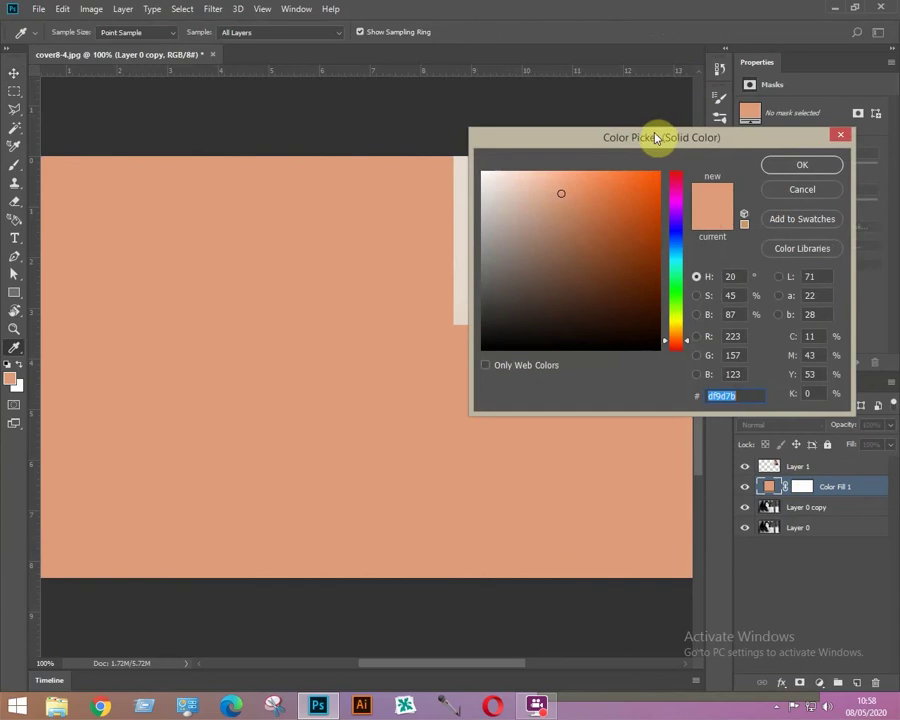
left_click_drag(655, 137, 573, 352)
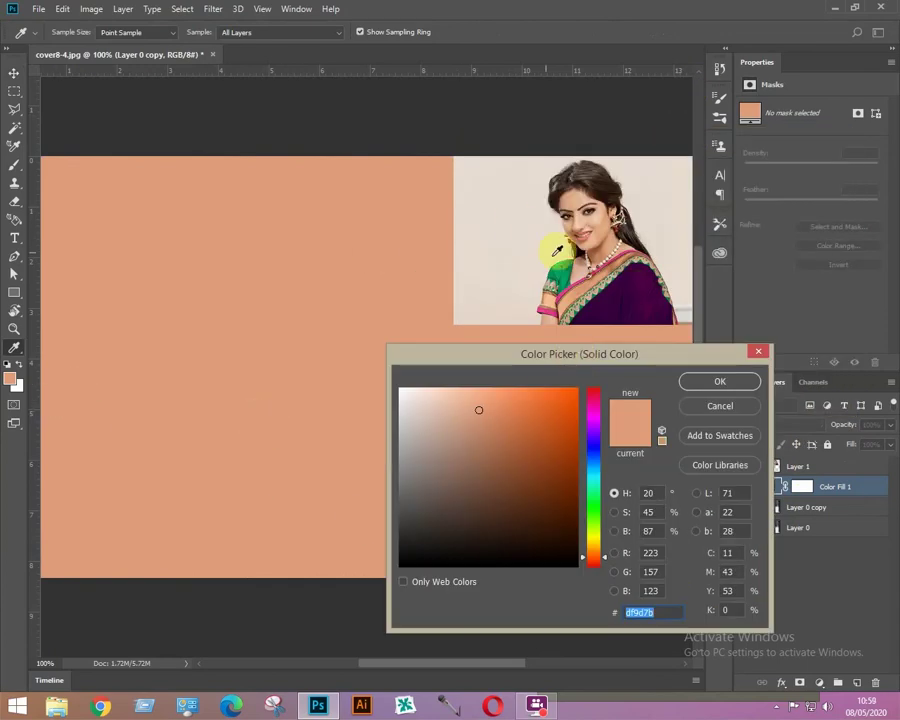
left_click(600, 216)
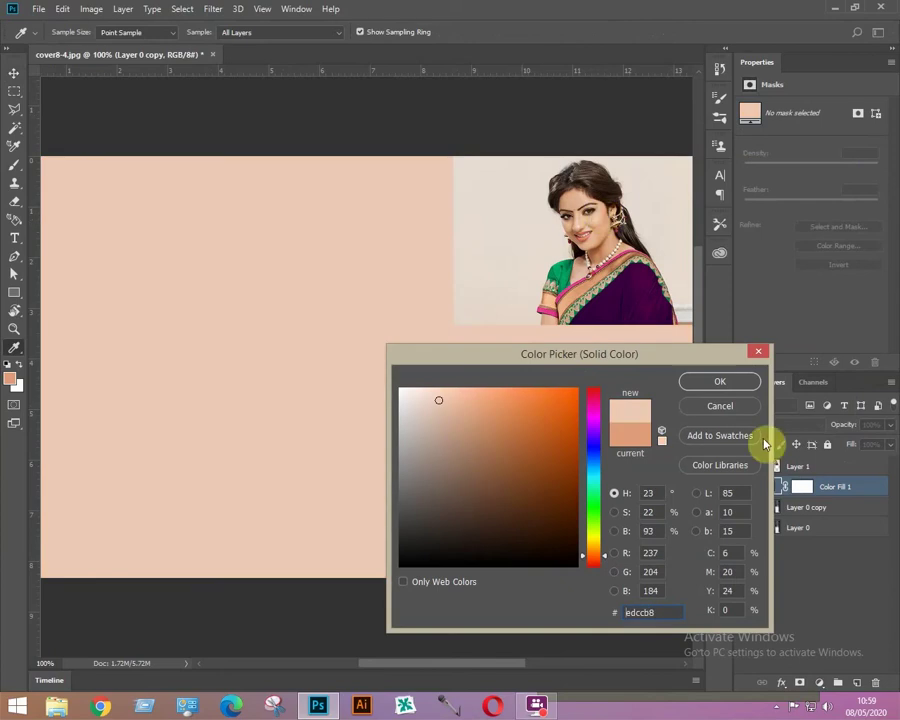
left_click(735, 386)
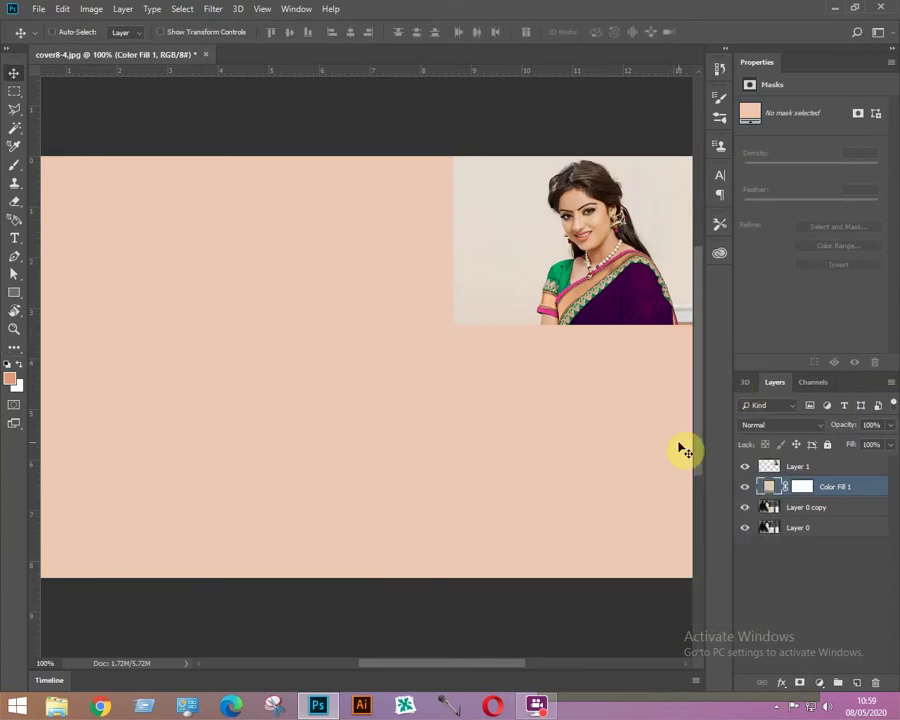
left_click(803, 489)
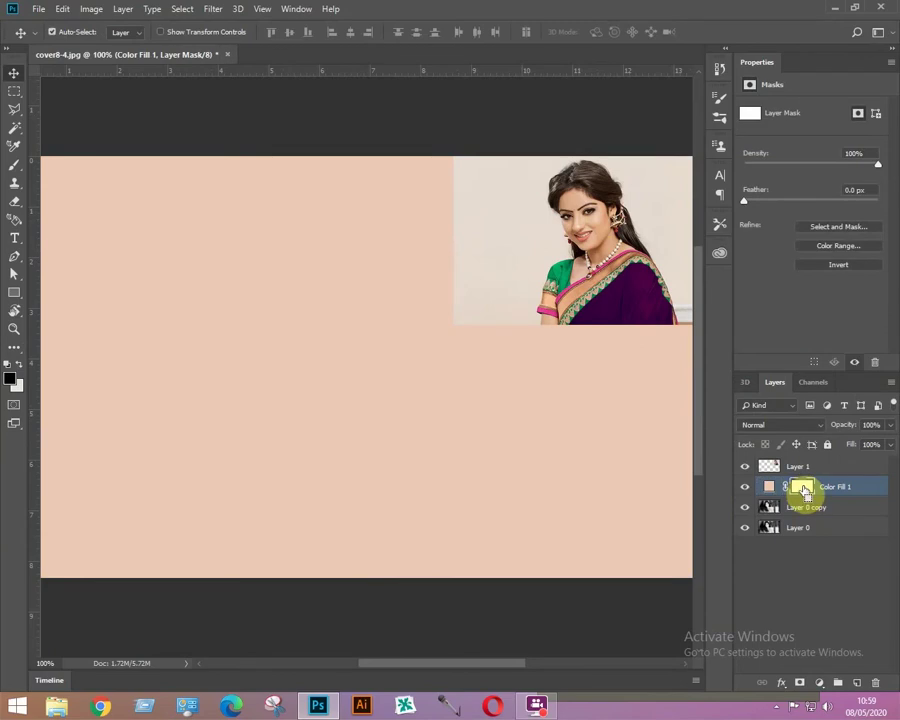
key("ctrl+i")
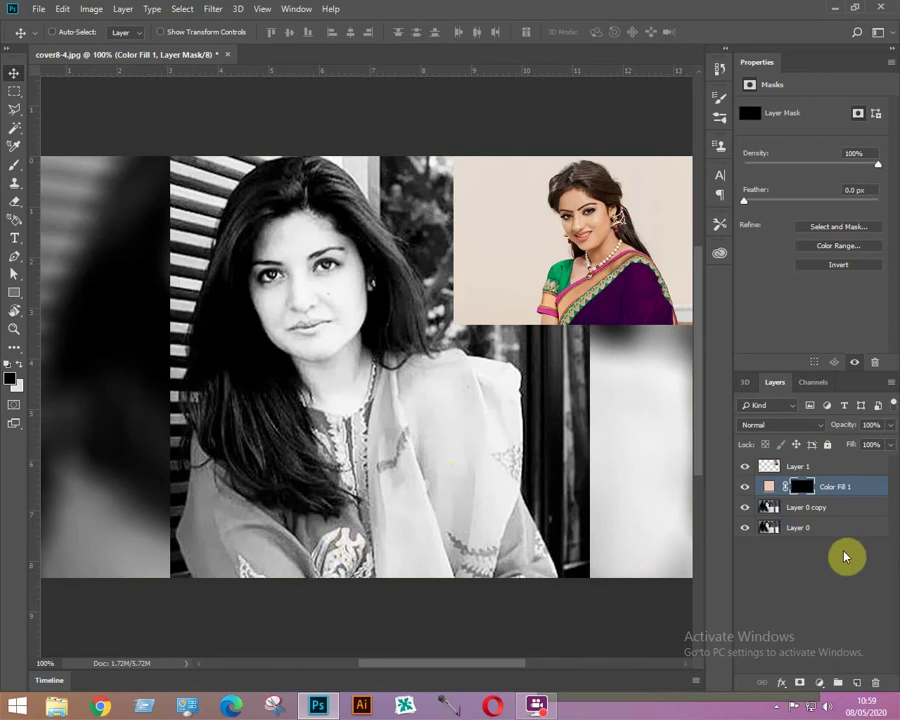
Add a second Solid Color fill using the green 019e61 sampled from the reference blouse, and invert its mask.
left_click(821, 686)
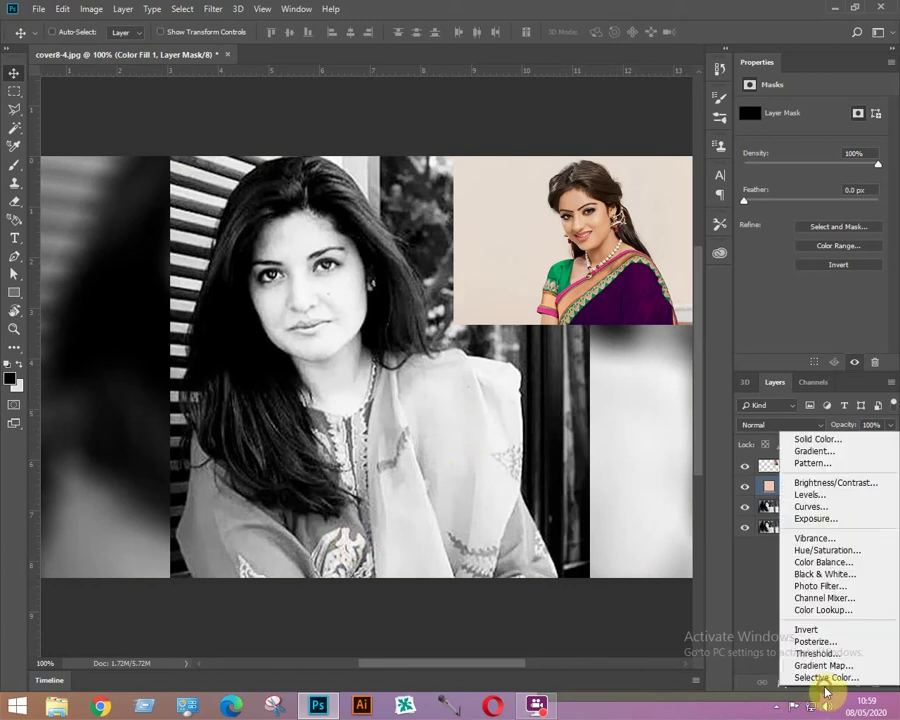
left_click(808, 440)
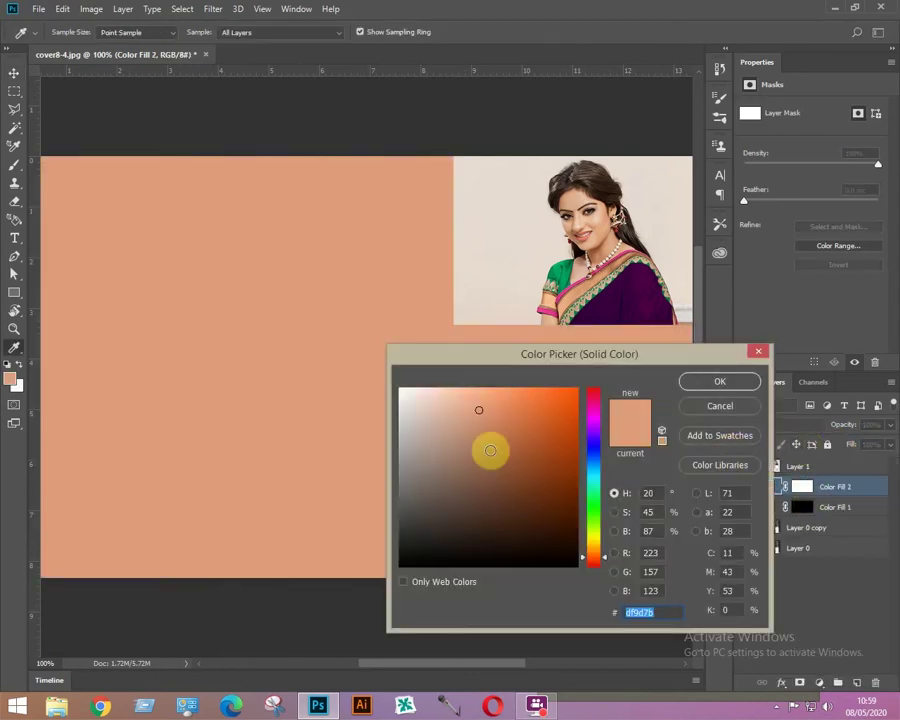
left_click(567, 262)
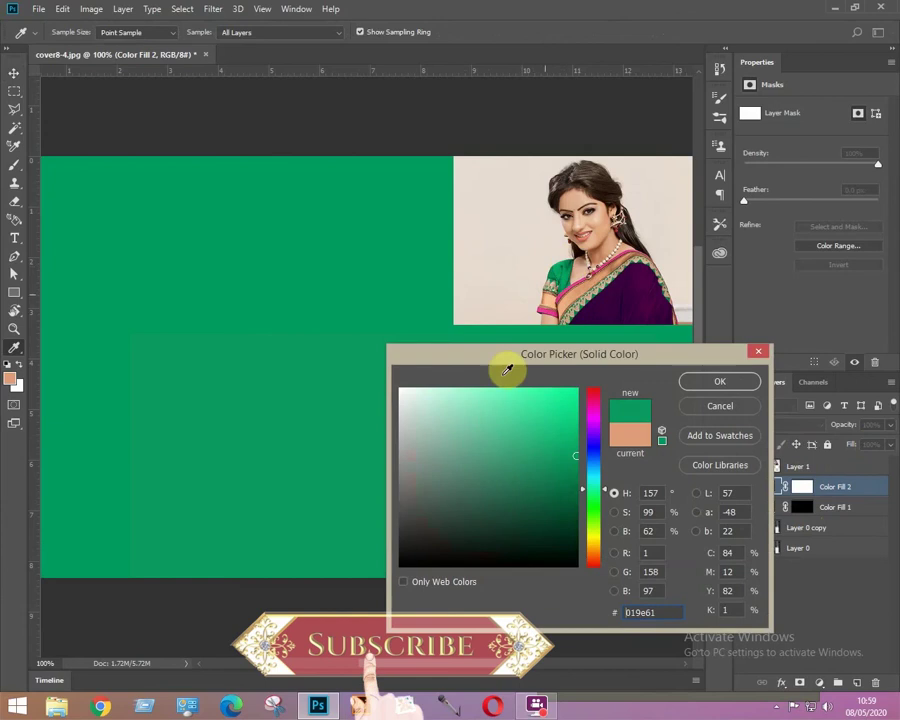
left_click(716, 381)
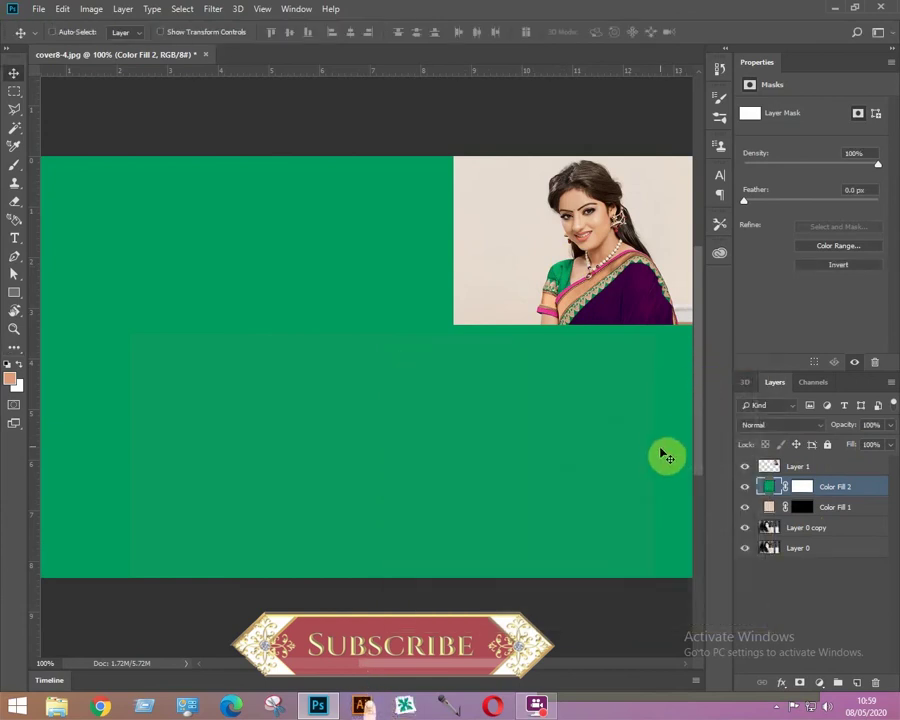
left_click(800, 486)
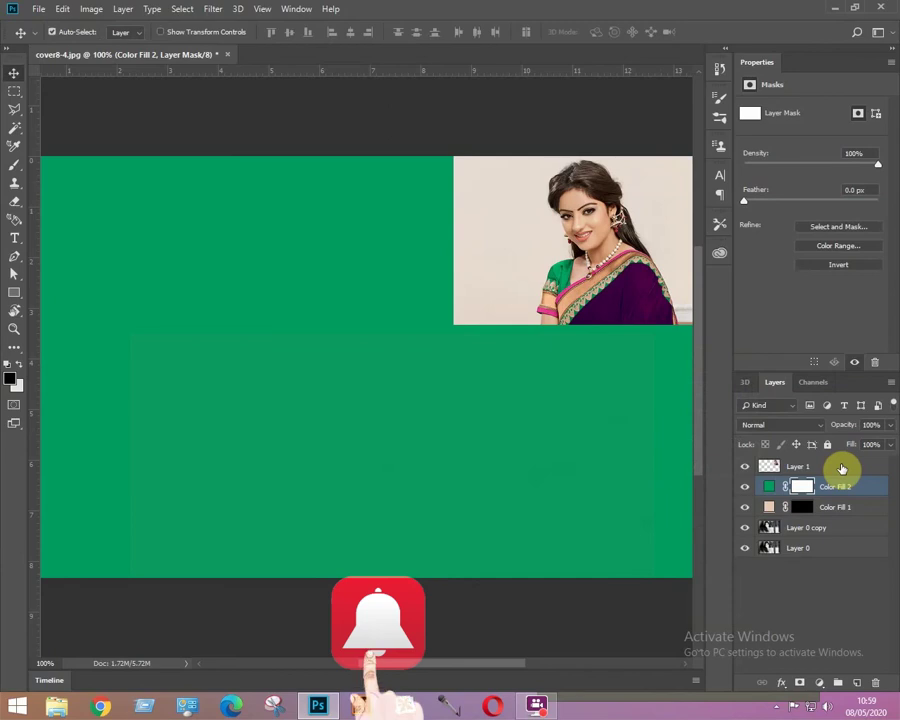
key("ctrl+i")
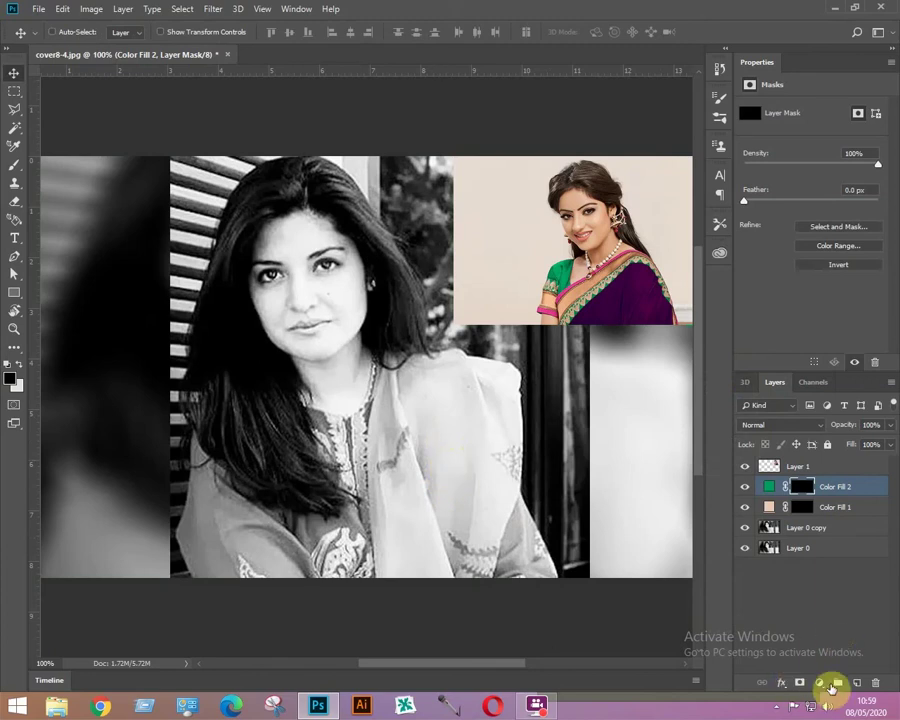
Add a third Solid Color fill using the dark purple 2f003a sampled from the reference sari, and invert its mask.
left_click(822, 687)
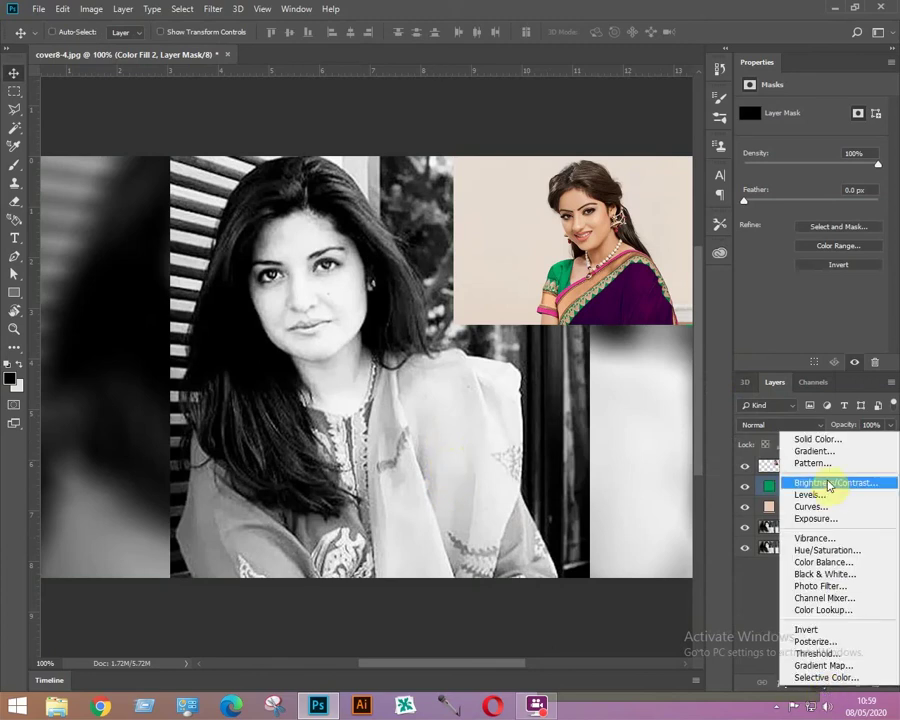
left_click(828, 437)
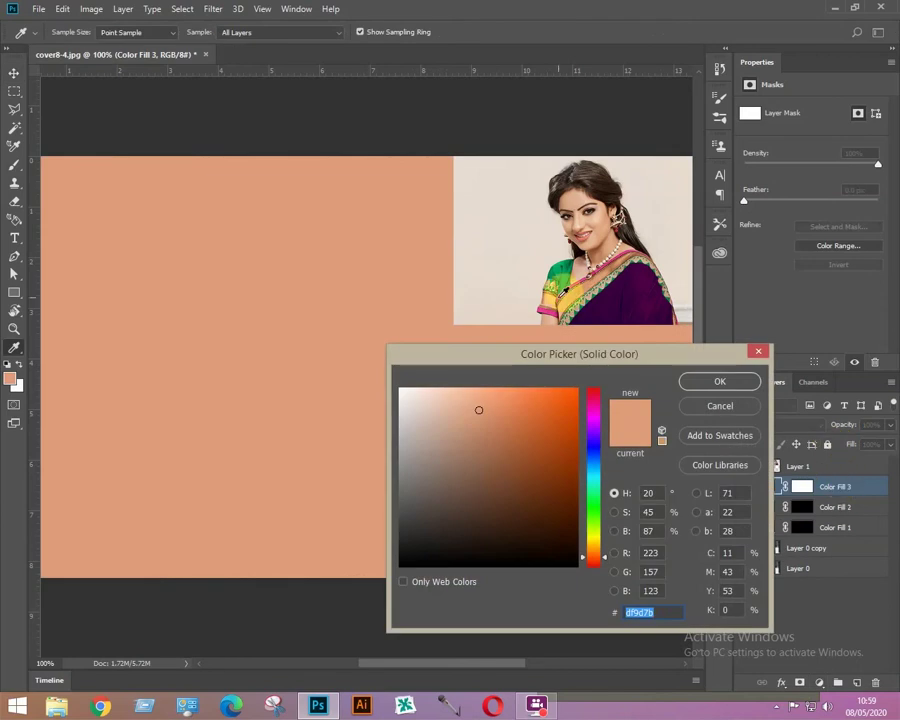
left_click_drag(649, 278, 632, 268)
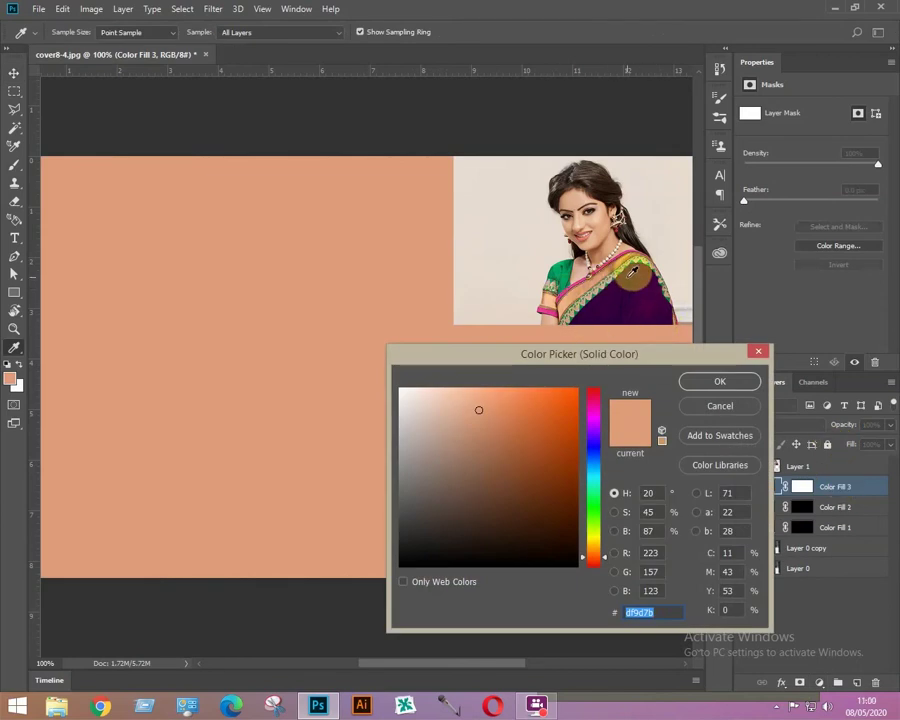
left_click(620, 296)
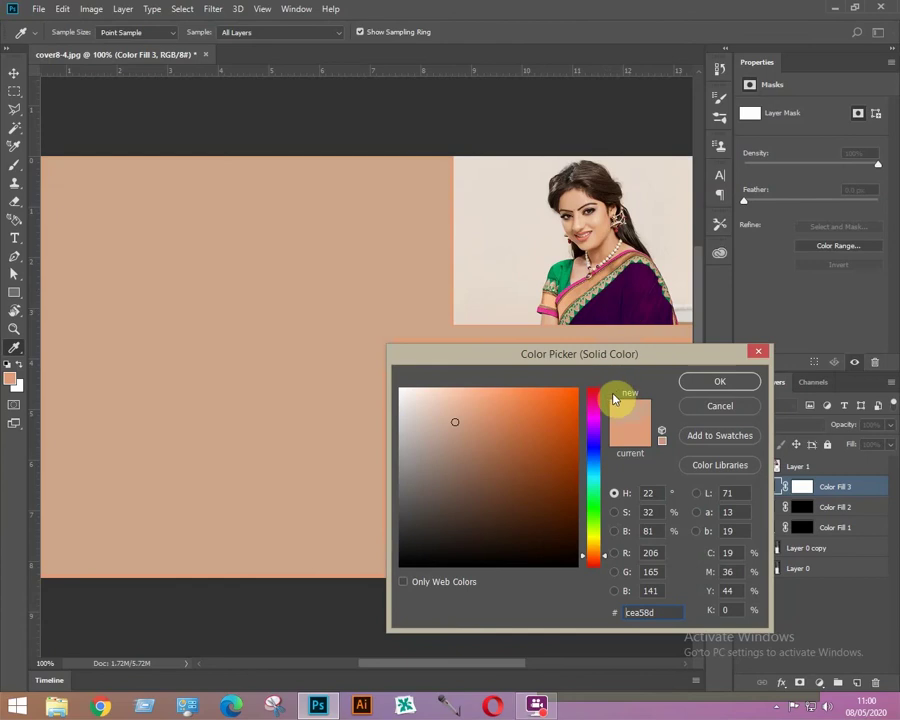
left_click(607, 297)
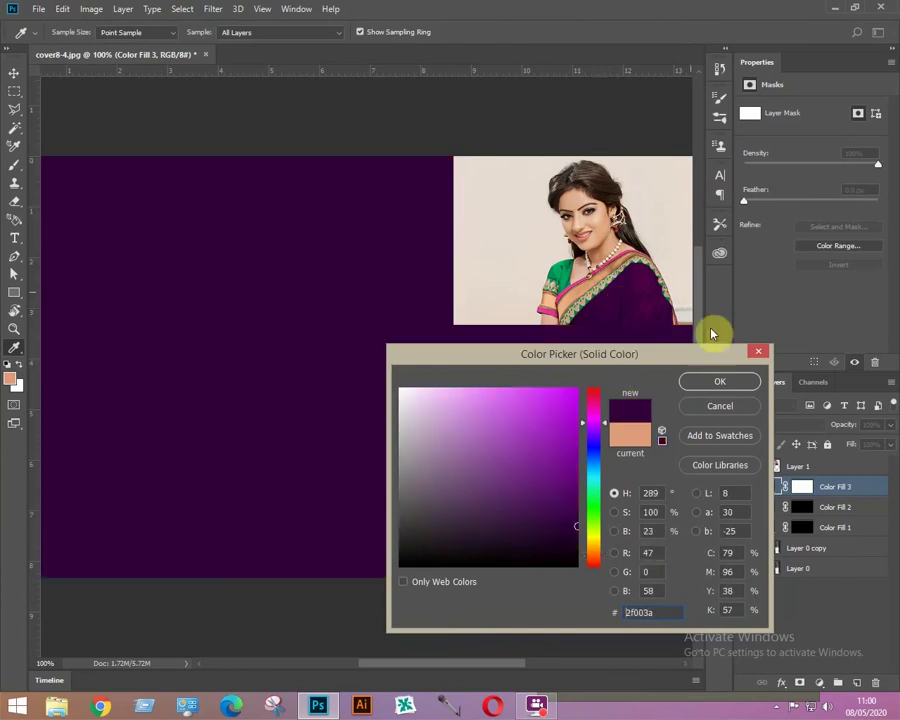
left_click(713, 382)
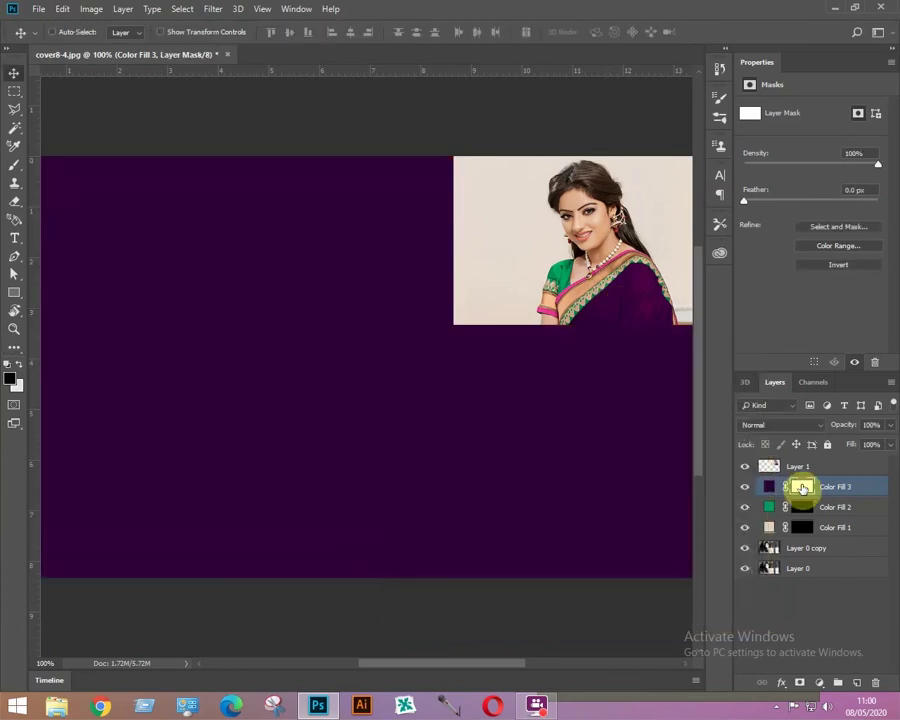
key("ctrl+i")
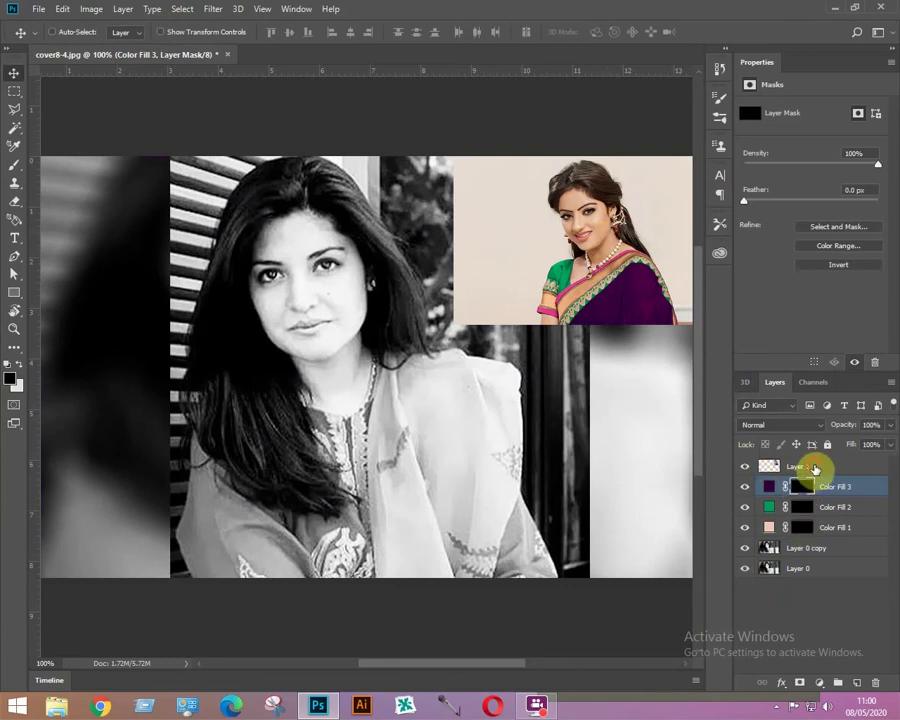
Delete the reference photo layer, Layer 1.
left_click(813, 467)
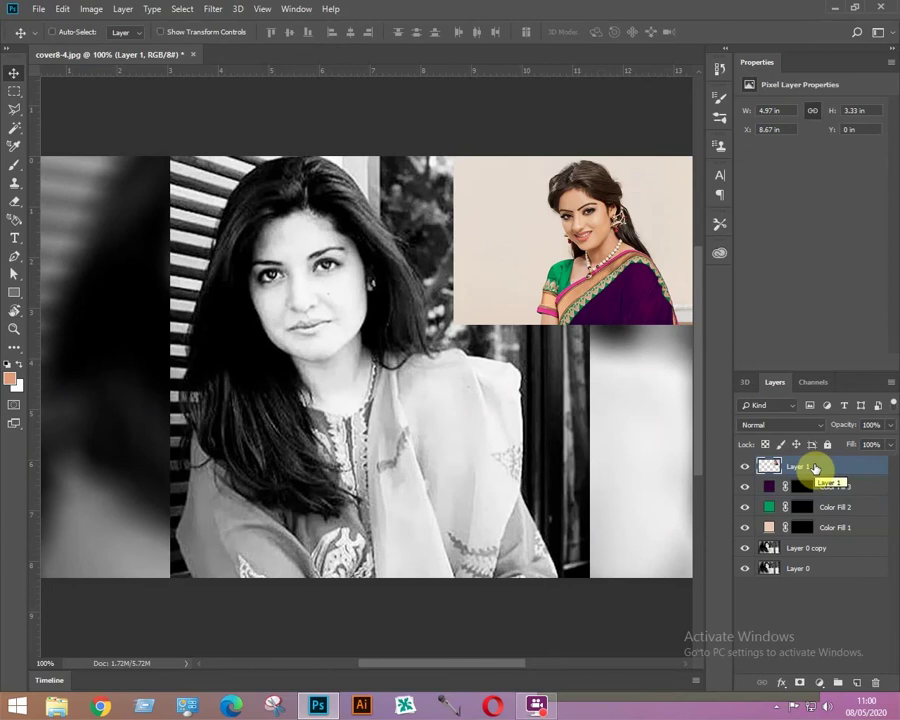
key("Delete")
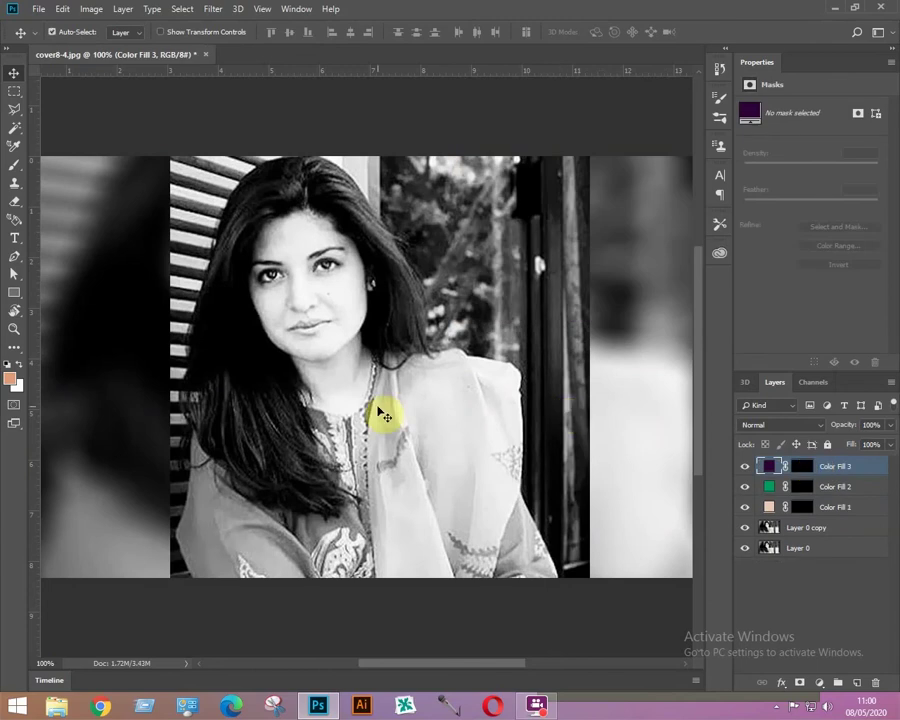
Target the Color Fill 1 mask and set up a soft 30 px Brush with the light foreground colour and 50% flow.
key("ctrl+plus")
left_click_drag(353, 361, 438, 519)
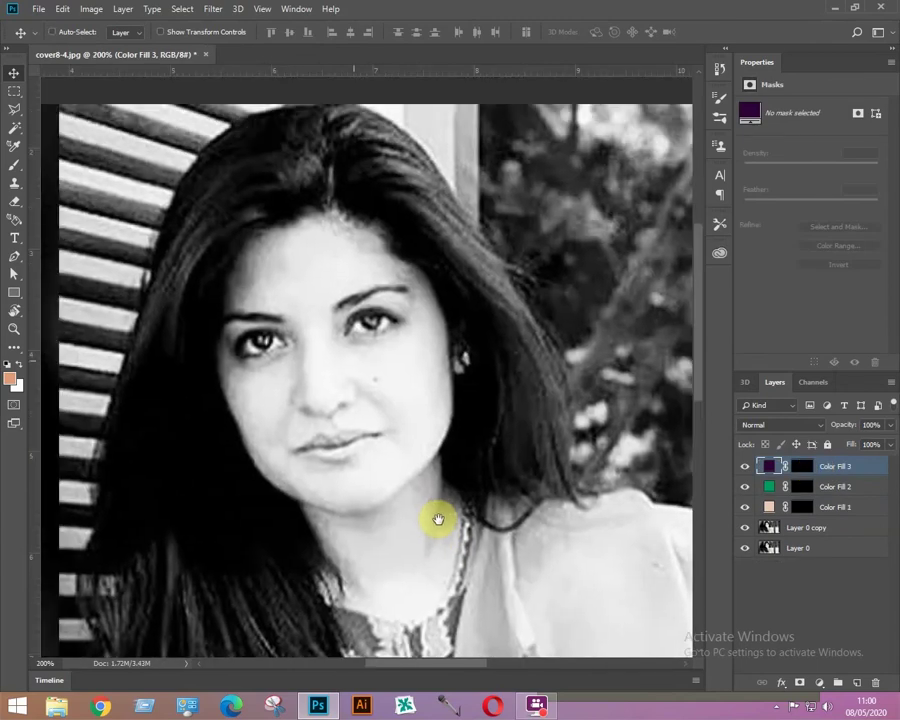
key("b")
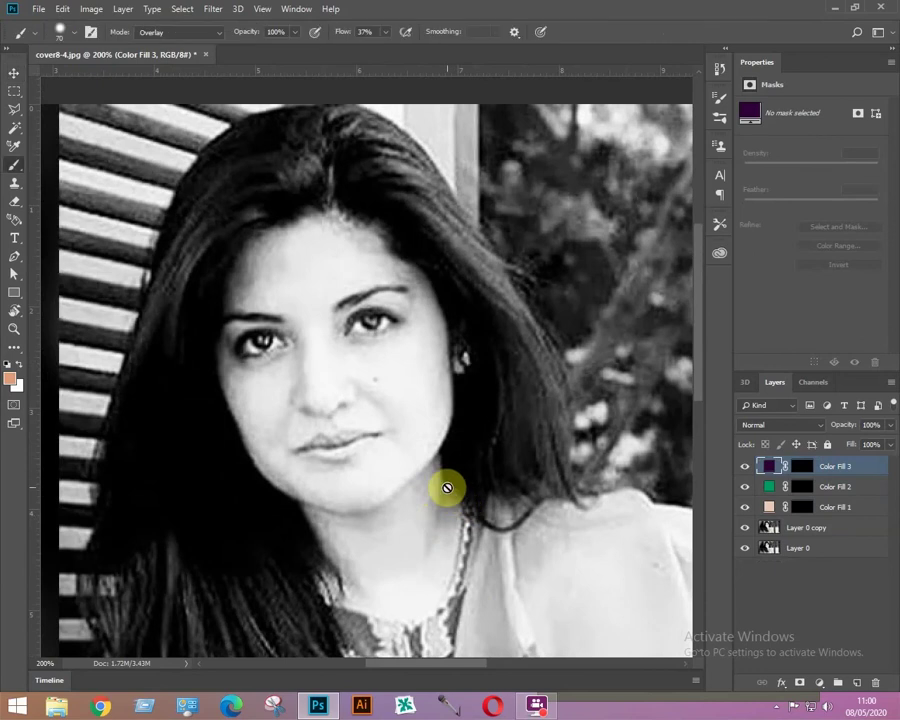
left_click(802, 507)
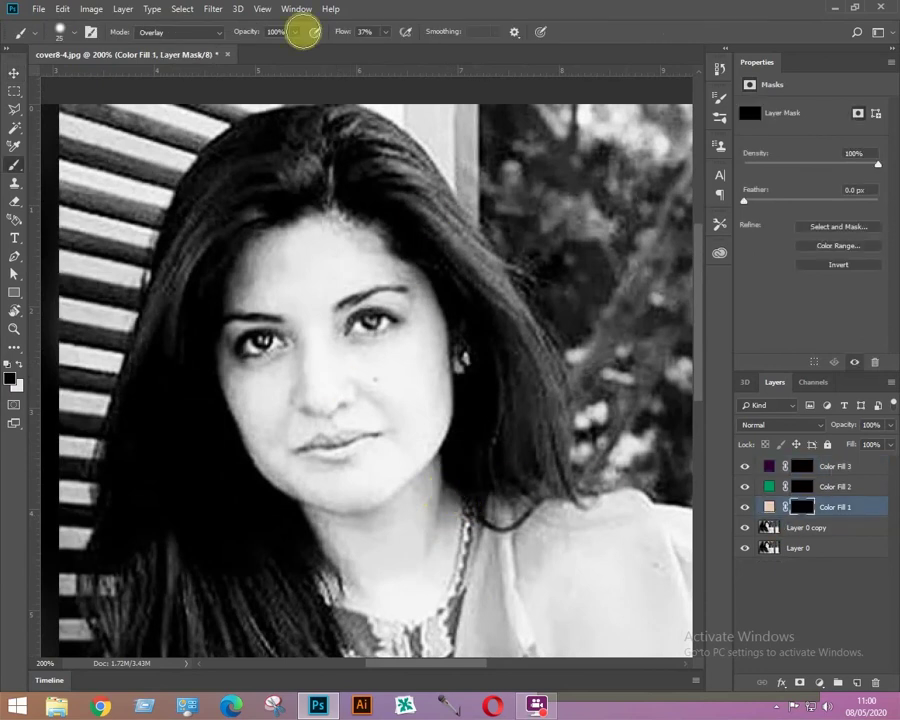
left_click(60, 32)
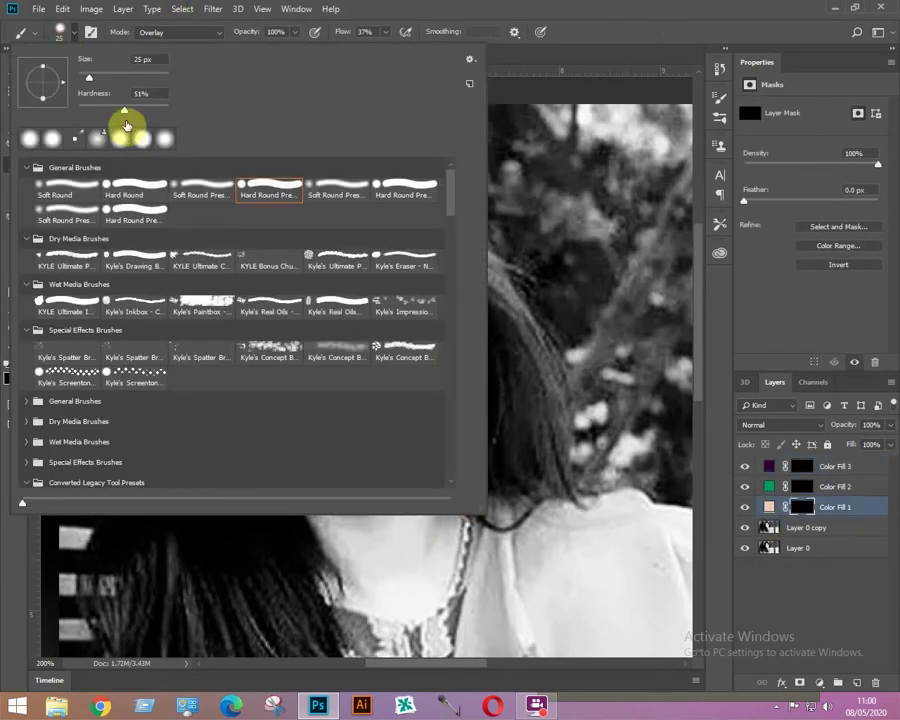
left_click_drag(125, 123, 144, 113)
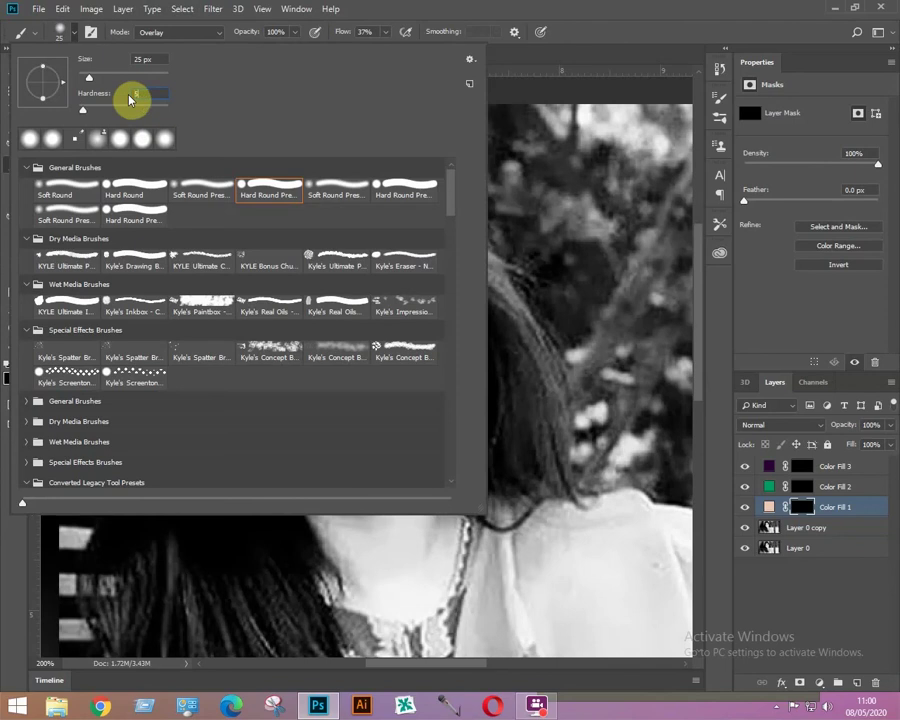
left_click(375, 14)
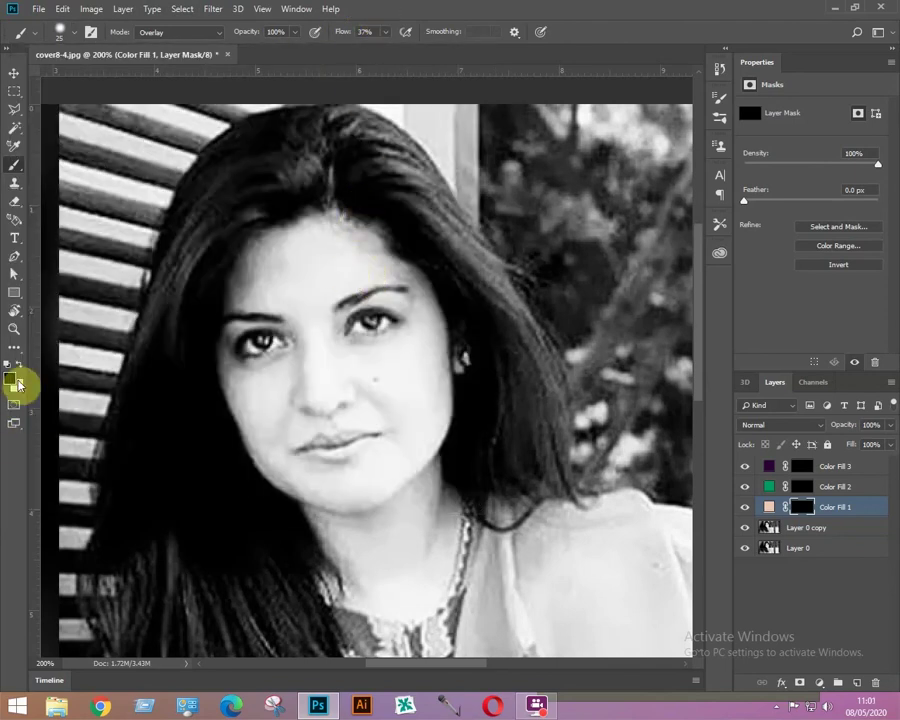
key("x")
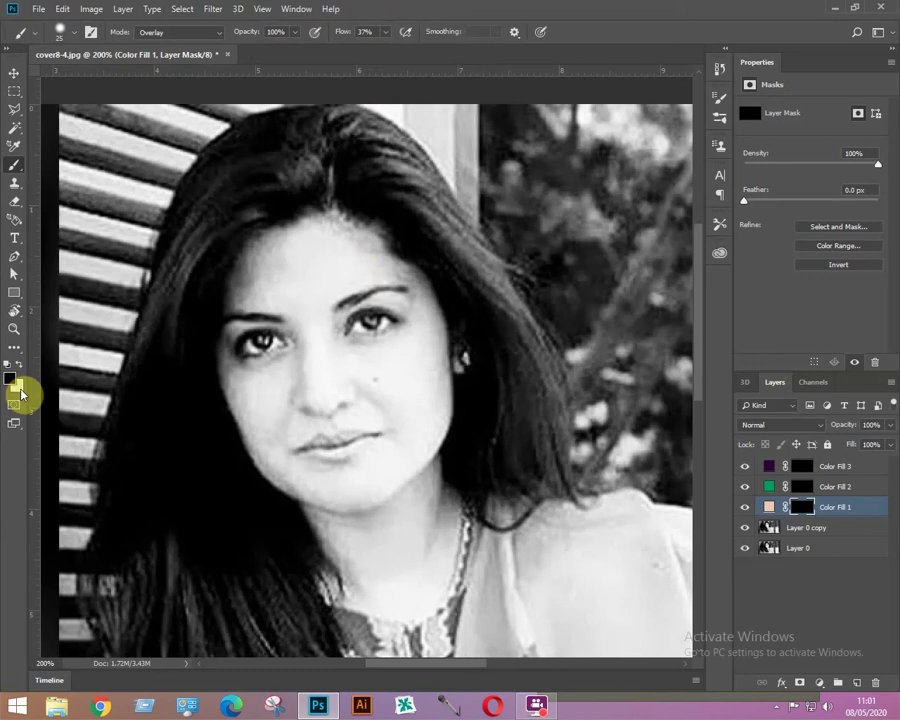
left_click(19, 366)
key("bracketright")
left_click_drag(373, 33, 355, 33)
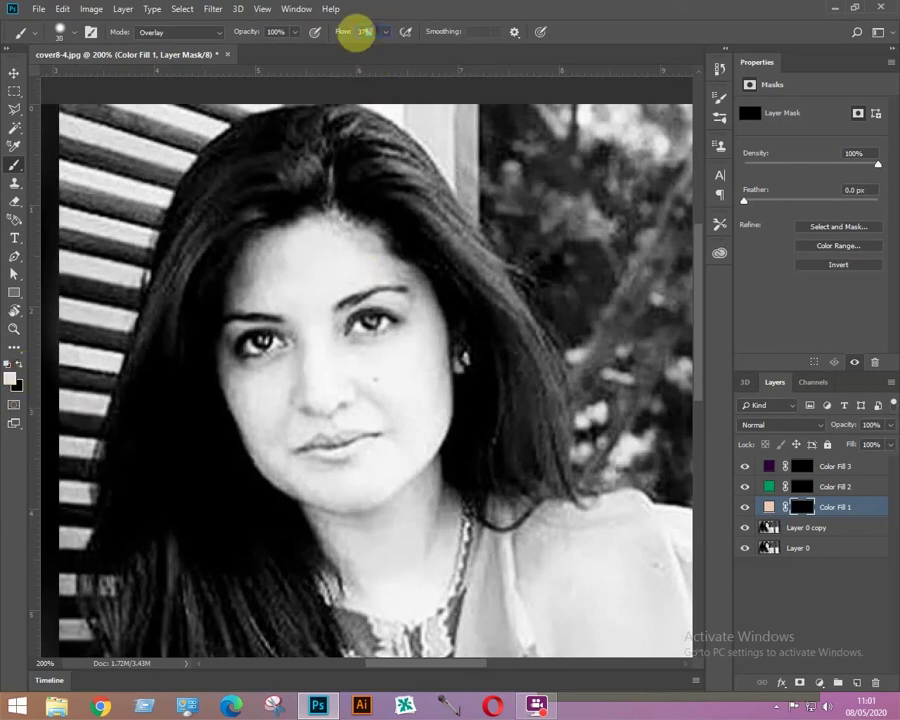
type("50")
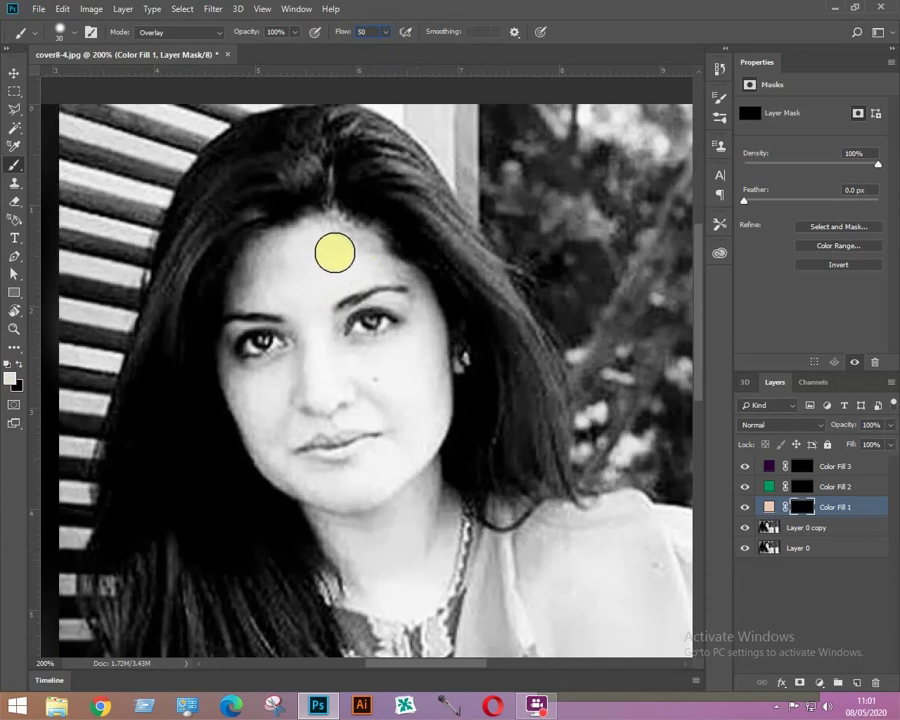
Paint the skin fill over the face, ear and neck in Normal mode at 50% opacity, reducing the brush to 10 px for edges.
left_click(332, 228)
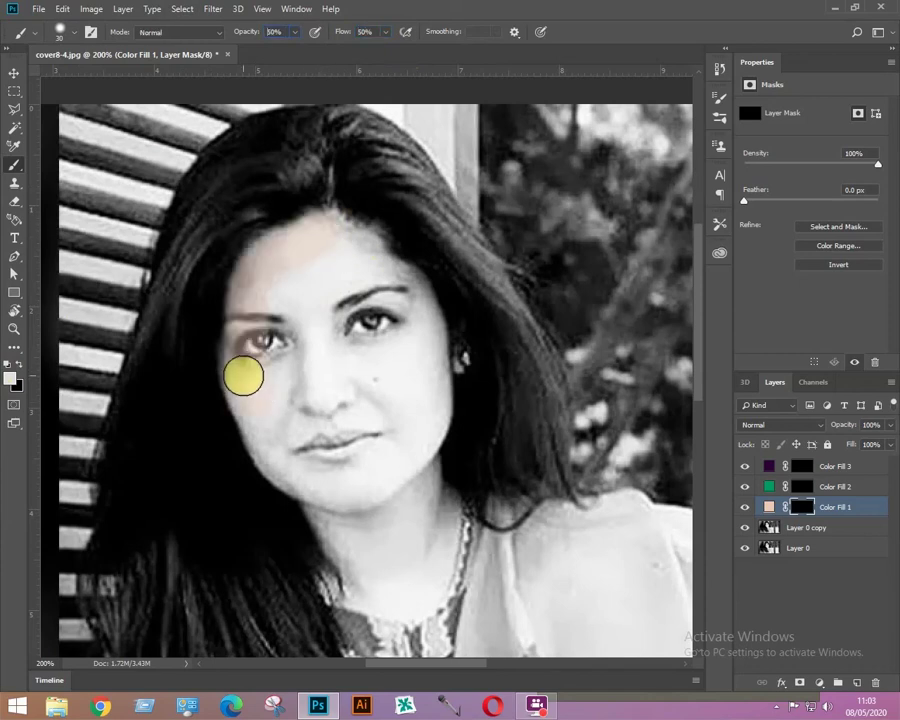
mouse_move(296, 431)
left_mouse_down()
mouse_move(308, 297)
mouse_move(283, 322)
mouse_move(322, 247)
mouse_move(329, 253)
mouse_move(335, 226)
mouse_move(376, 279)
mouse_move(360, 256)
mouse_move(369, 243)
mouse_move(384, 283)
mouse_move(404, 290)
mouse_move(425, 346)
mouse_move(415, 312)
mouse_move(399, 313)
mouse_move(358, 357)
mouse_move(373, 447)
left_mouse_up()
key("bracketleft")
key("bracketleft")
key("bracketleft")
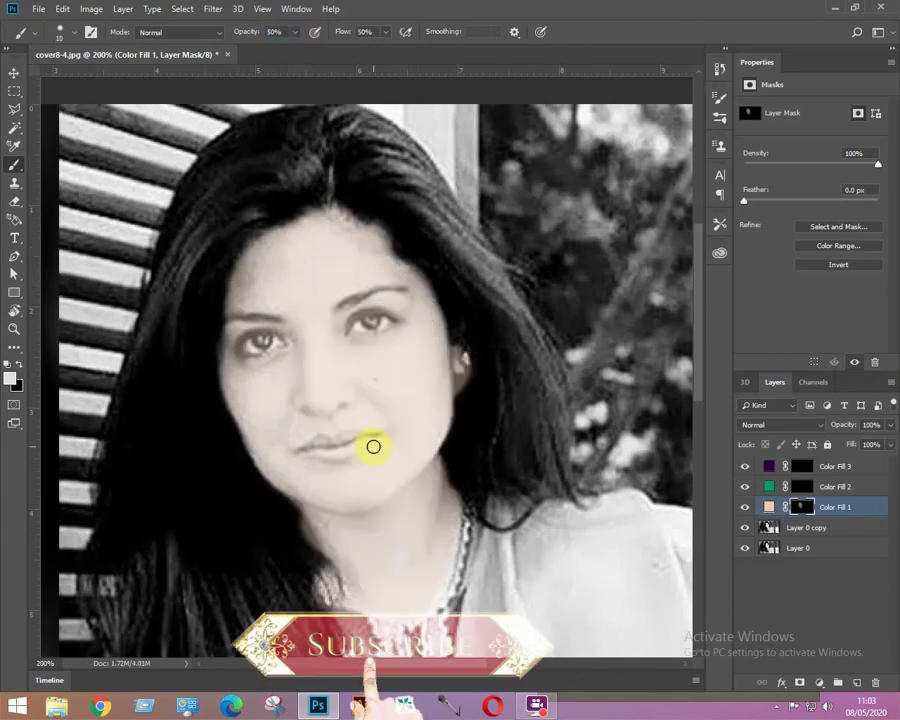
key("bracketleft")
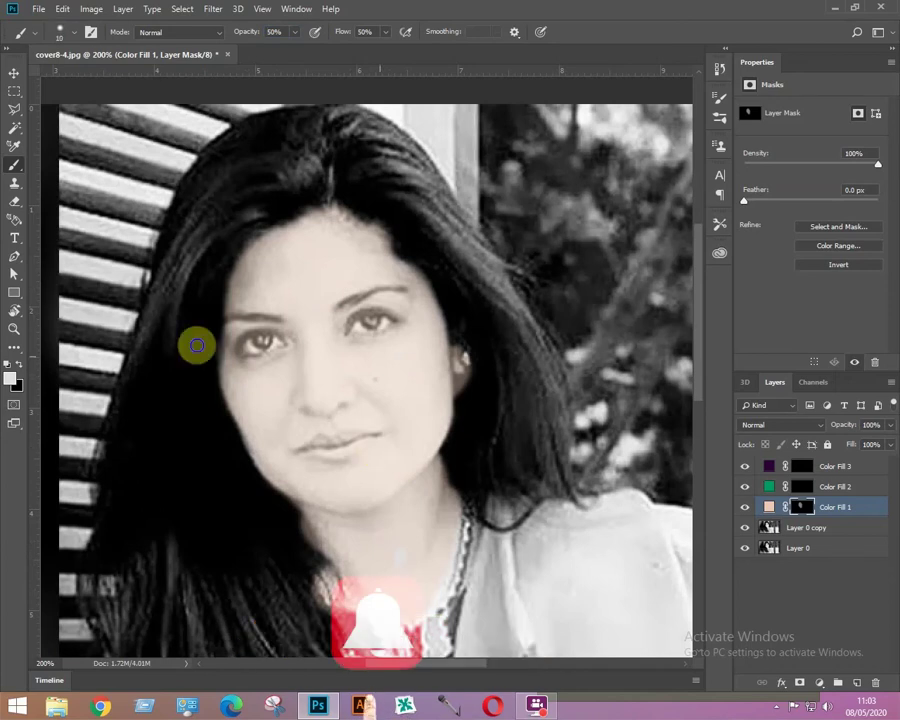
Erase the skin tint from the eyes, lips and neckline edges on the Color Fill 1 mask with black and a 6 px brush.
left_click(20, 367)
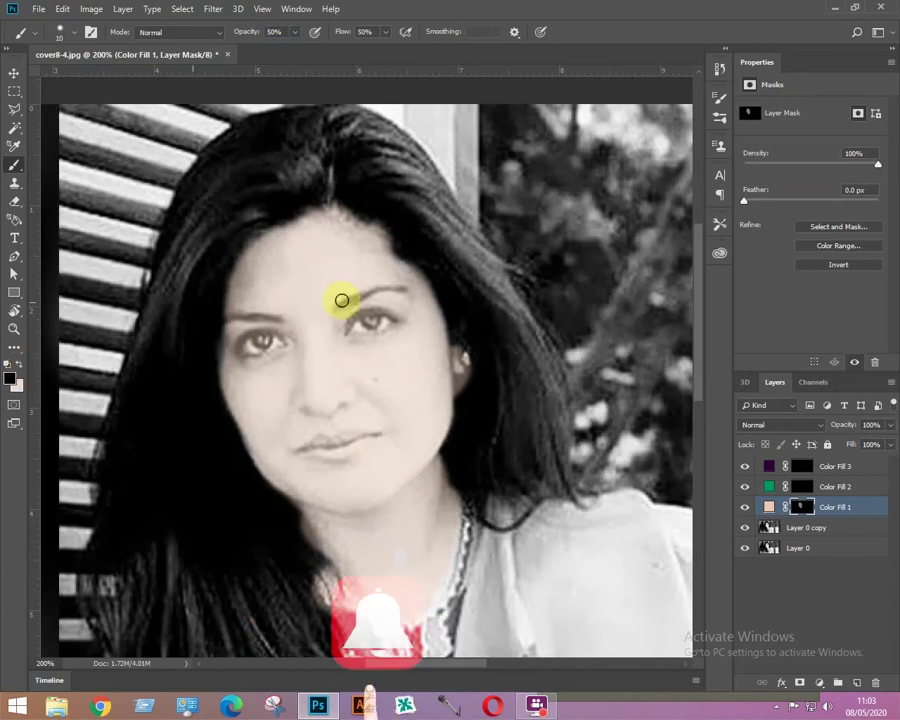
scroll(369, 355, "up", 1)
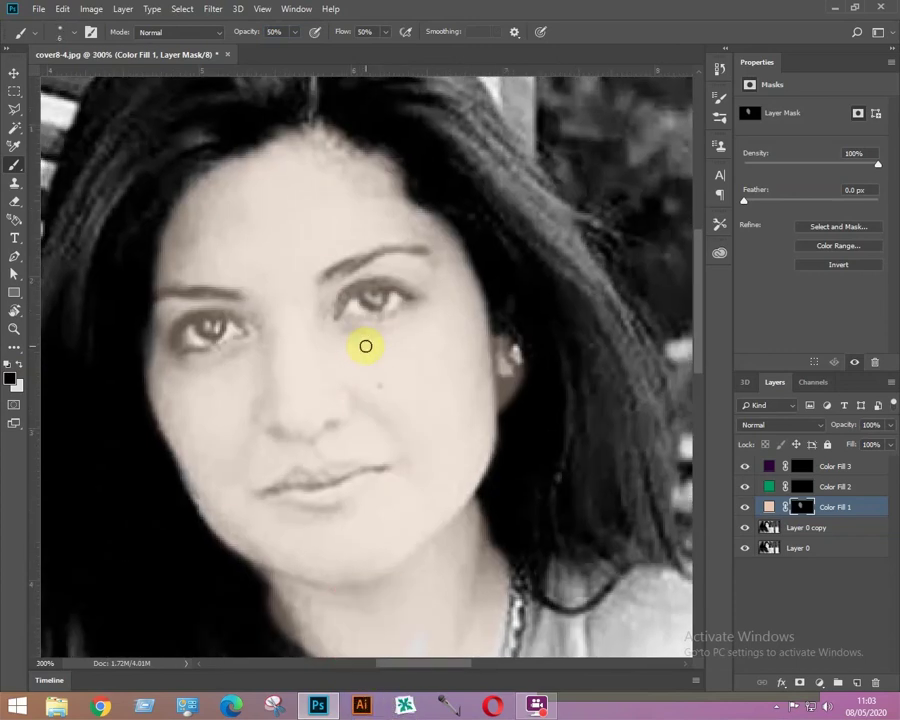
mouse_move(338, 314)
left_mouse_down()
mouse_move(361, 291)
mouse_move(403, 297)
mouse_move(342, 316)
mouse_move(385, 315)
mouse_move(410, 300)
mouse_move(375, 284)
mouse_move(351, 292)
mouse_move(333, 318)
mouse_move(360, 297)
mouse_move(418, 297)
mouse_move(403, 256)
mouse_move(427, 250)
mouse_move(381, 250)
mouse_move(323, 279)
mouse_move(344, 264)
mouse_move(340, 276)
mouse_move(234, 314)
mouse_move(233, 296)
mouse_move(181, 295)
left_mouse_up()
key("ctrl+minus")
left_click(548, 279)
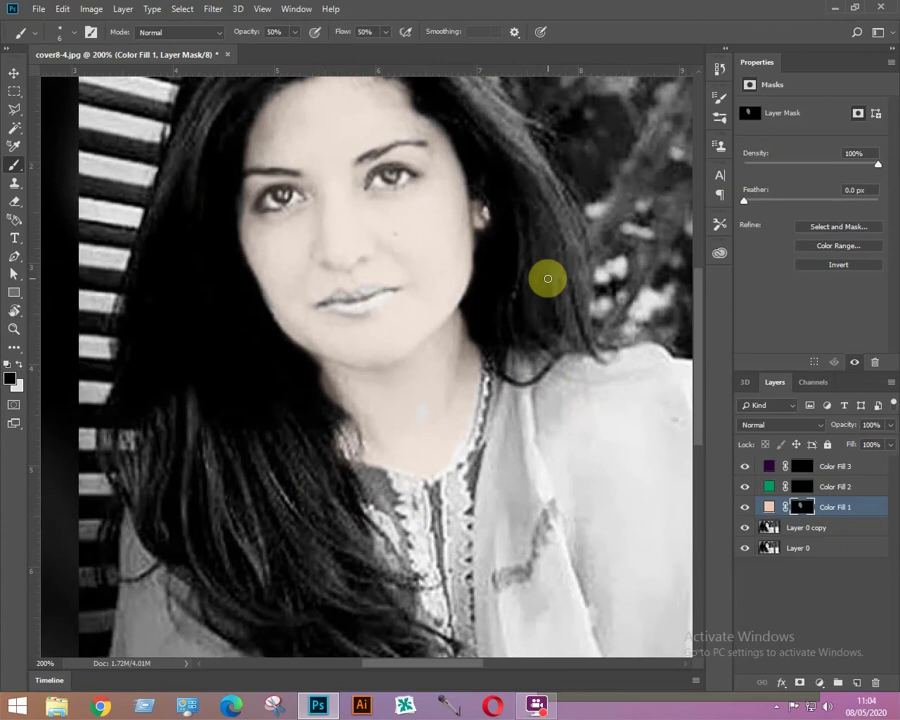
mouse_move(548, 279)
left_mouse_down()
mouse_move(488, 369)
mouse_move(507, 337)
mouse_move(571, 395)
mouse_move(604, 359)
left_mouse_up()
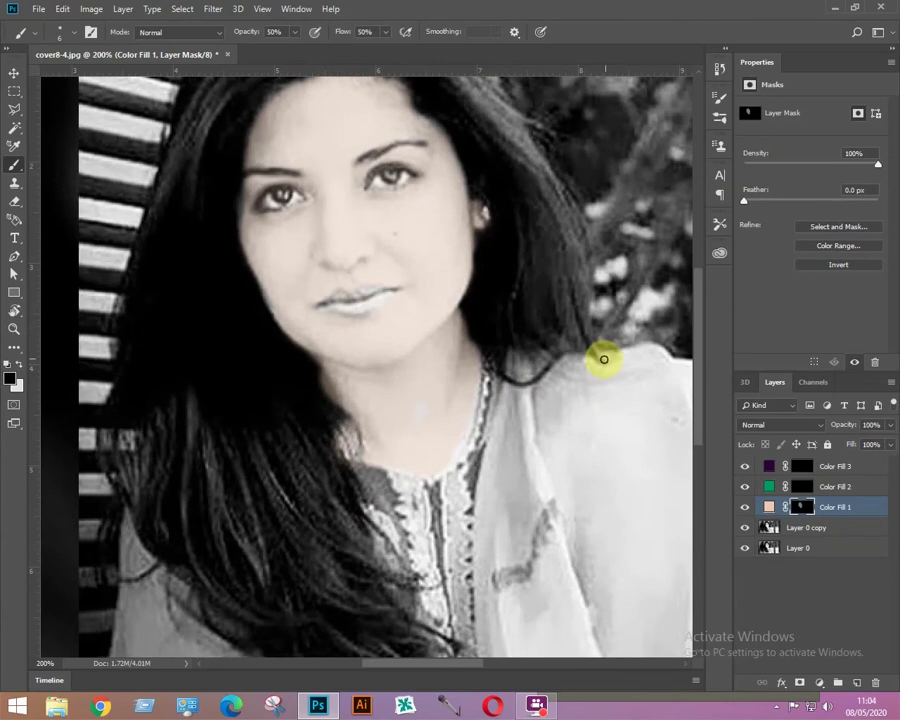
left_click_drag(461, 571, 457, 529)
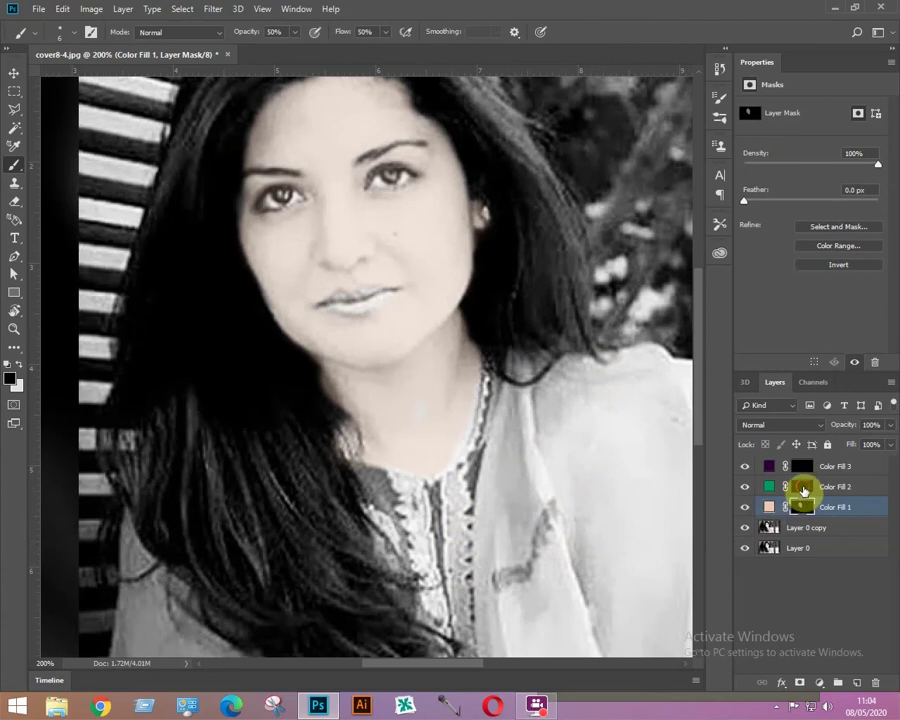
Paint the Color Fill 2 mask with a light 20 px brush to add green along the blouse's neckline, front and outer sleeve.
left_click(803, 488)
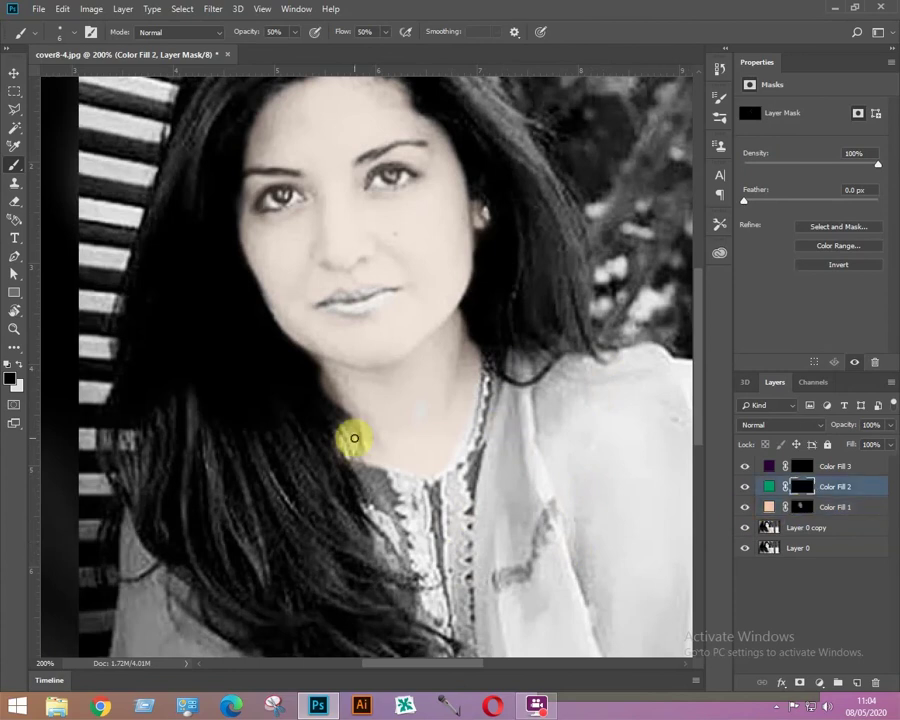
key("bracketright")
key("bracketright")
key("bracketright")
key("bracketright")
key("bracketright")
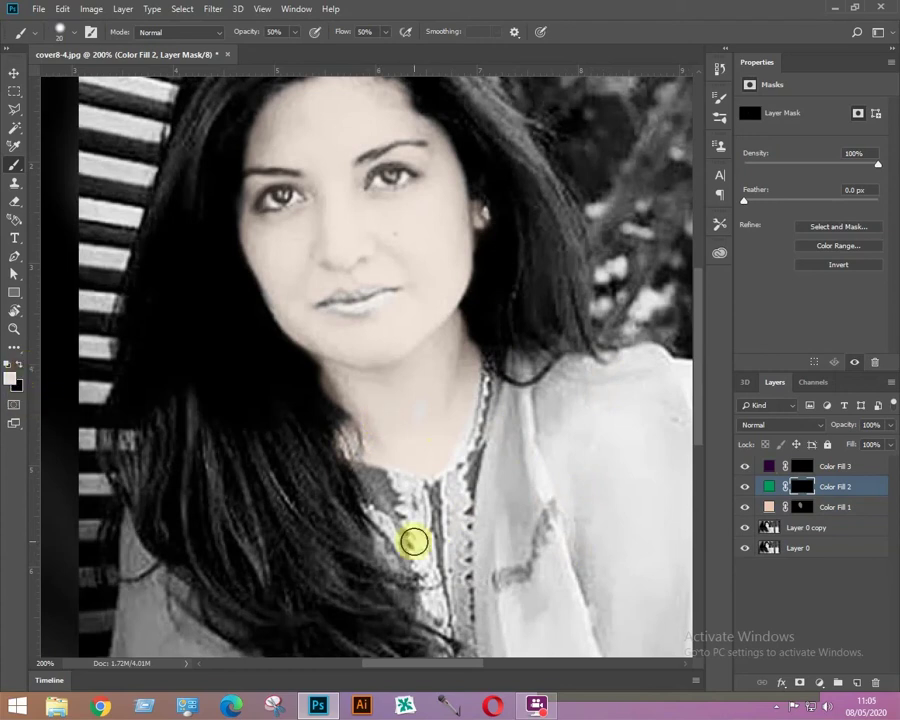
left_click_drag(420, 551, 396, 401)
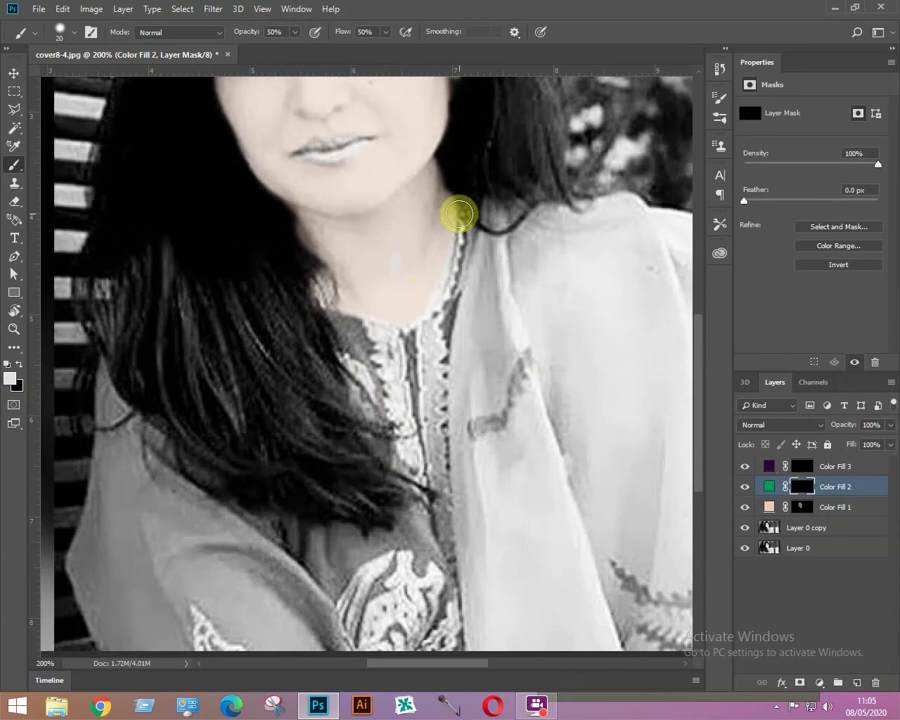
mouse_move(458, 213)
left_mouse_down()
mouse_move(427, 406)
mouse_move(429, 468)
mouse_move(431, 380)
mouse_move(437, 499)
mouse_move(396, 357)
mouse_move(425, 340)
mouse_move(343, 328)
mouse_move(362, 360)
mouse_move(354, 364)
mouse_move(368, 405)
mouse_move(353, 360)
mouse_move(389, 398)
mouse_move(382, 393)
mouse_move(426, 528)
mouse_move(431, 468)
mouse_move(441, 582)
mouse_move(410, 517)
mouse_move(405, 530)
mouse_move(355, 542)
mouse_move(302, 537)
mouse_move(201, 499)
mouse_move(160, 439)
mouse_move(116, 414)
mouse_move(111, 384)
left_mouse_up()
mouse_move(106, 435)
left_mouse_down()
mouse_move(98, 514)
mouse_move(82, 552)
mouse_move(92, 603)
mouse_move(108, 615)
left_mouse_up()
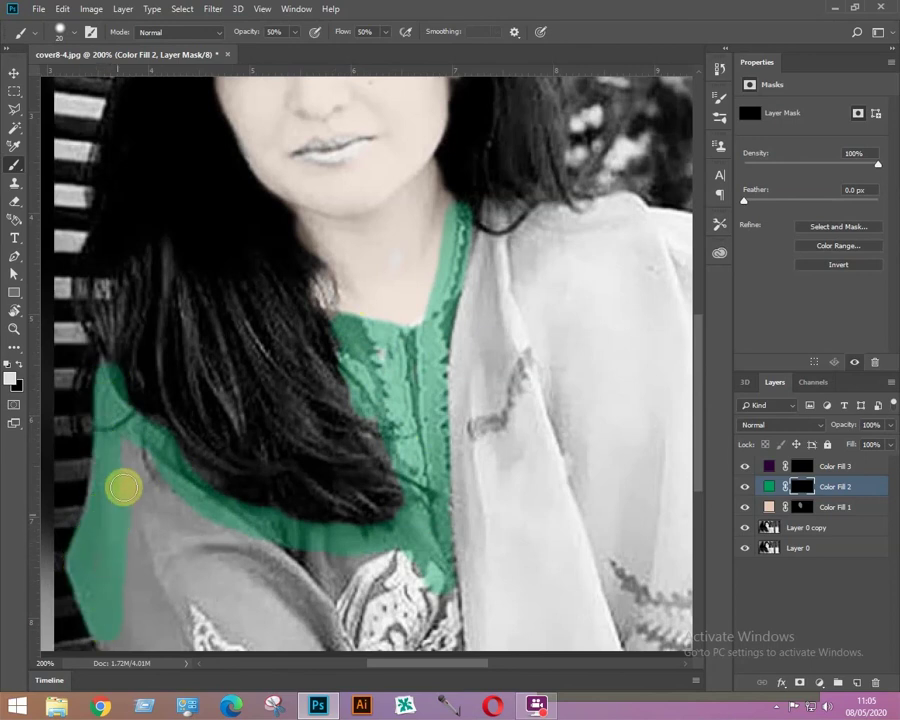
Paint green over the rest of the blouse, including the sleeve area beyond the shawl.
scroll(626, 438, "down", 3)
scroll(626, 438, "right", 2)
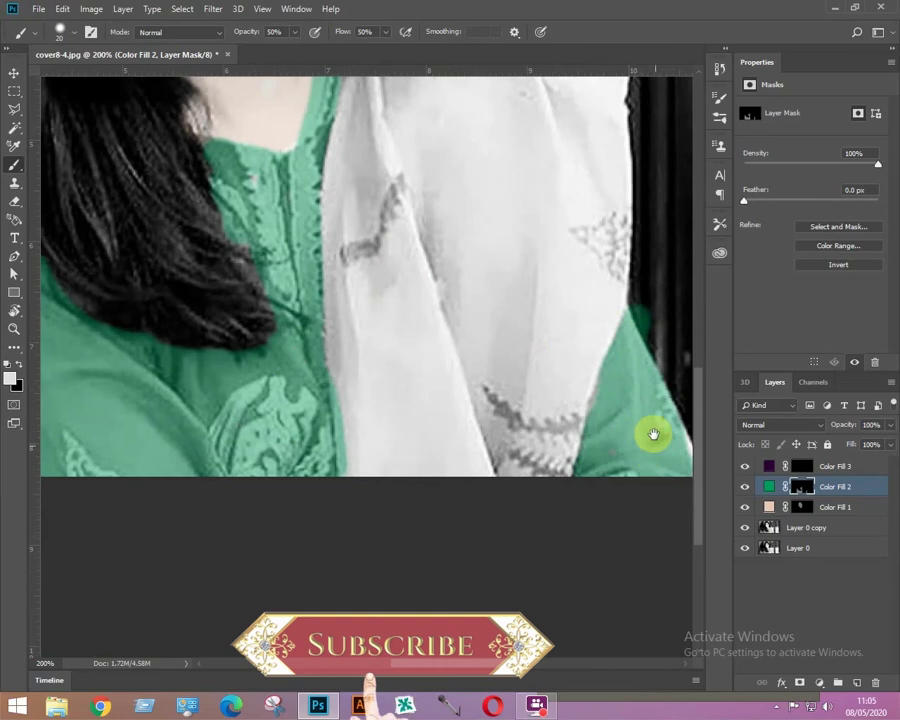
scroll(653, 434, "right", 3)
left_click_drag(640, 472, 614, 402)
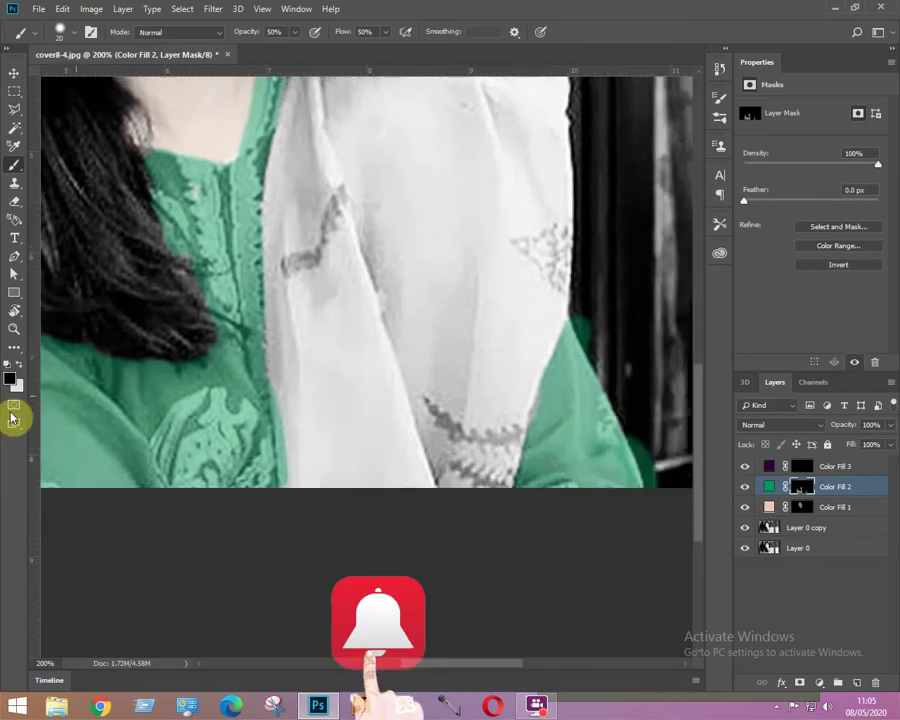
Remove the green spill around the sleeve, shawl and hair edges by painting black on the Color Fill 2 mask.
left_click(19, 365)
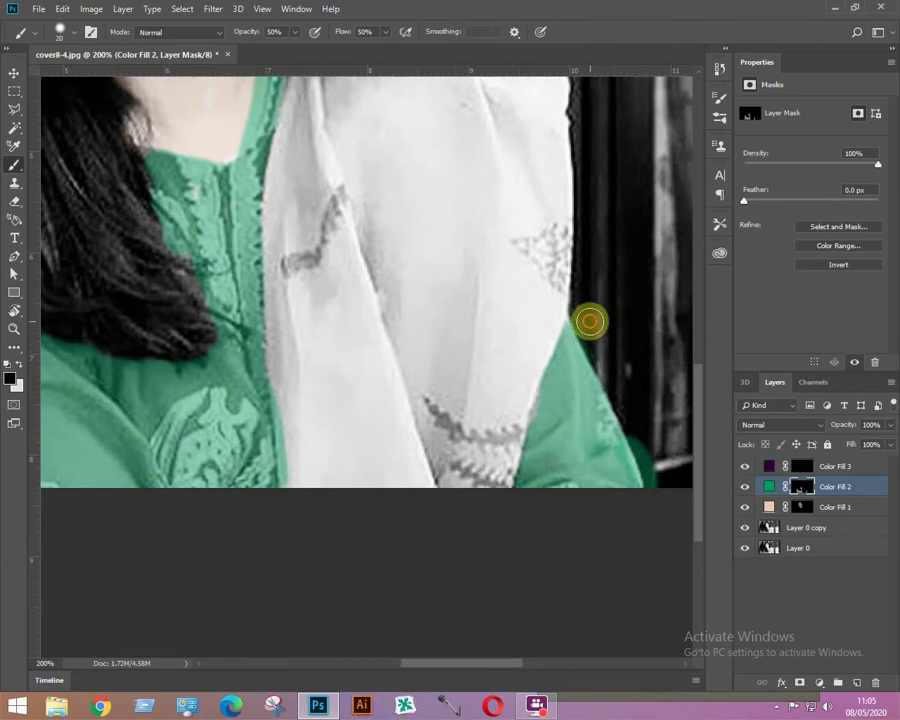
left_click_drag(632, 403, 662, 489)
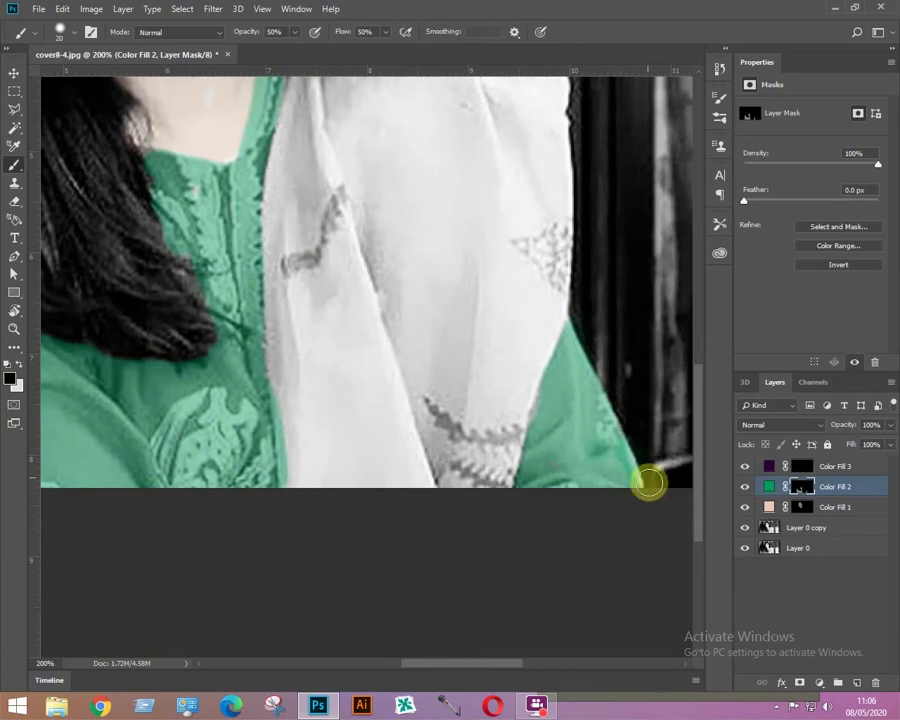
mouse_move(287, 384)
left_mouse_down()
mouse_move(287, 442)
mouse_move(287, 428)
left_mouse_up()
left_click_drag(336, 301, 400, 624)
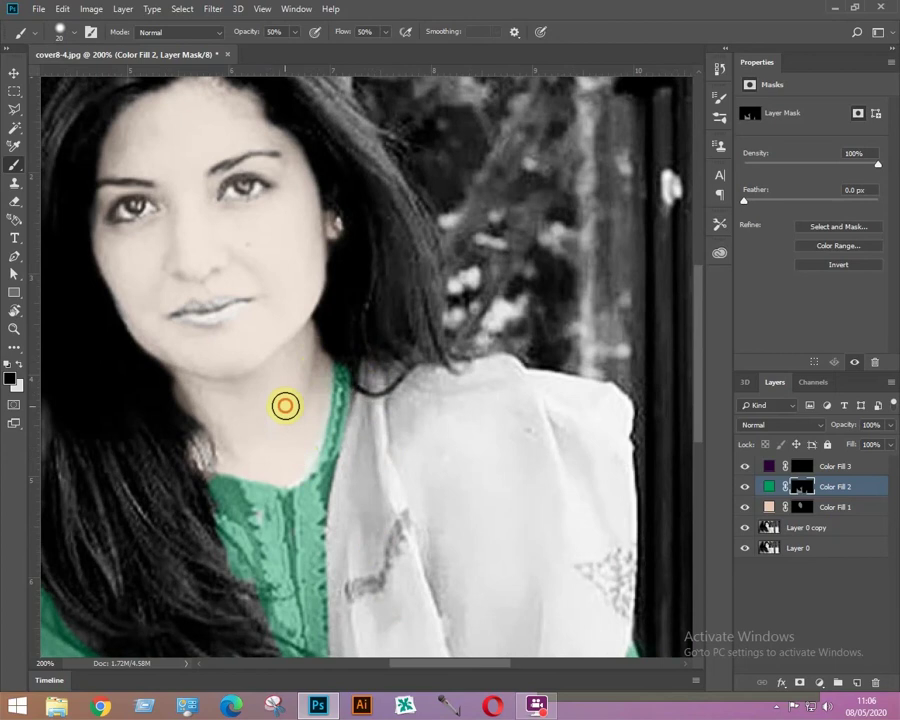
left_click_drag(217, 543, 287, 327)
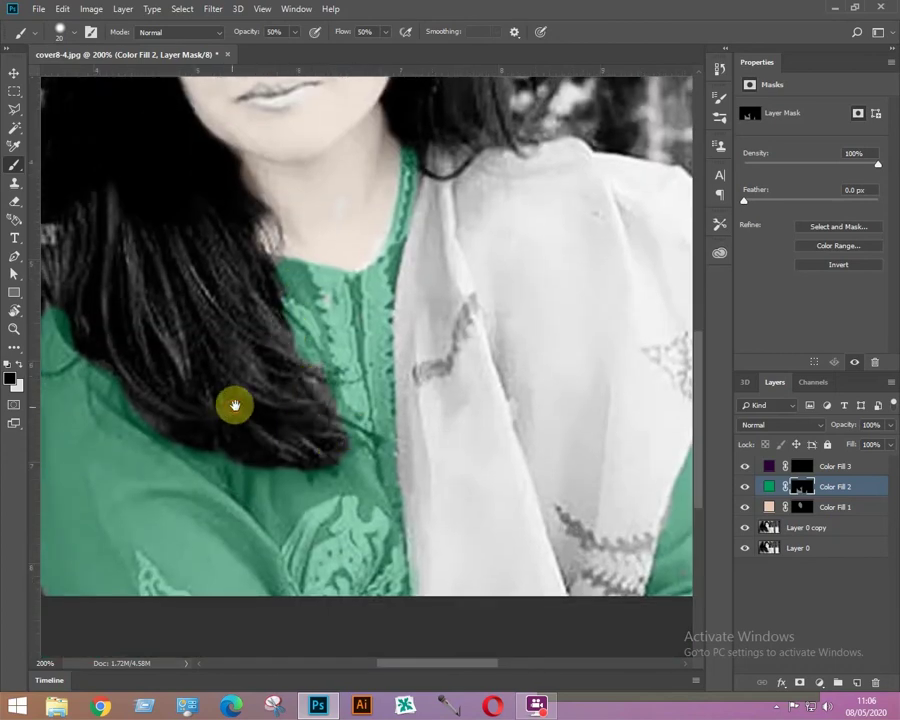
left_click_drag(235, 406, 357, 357)
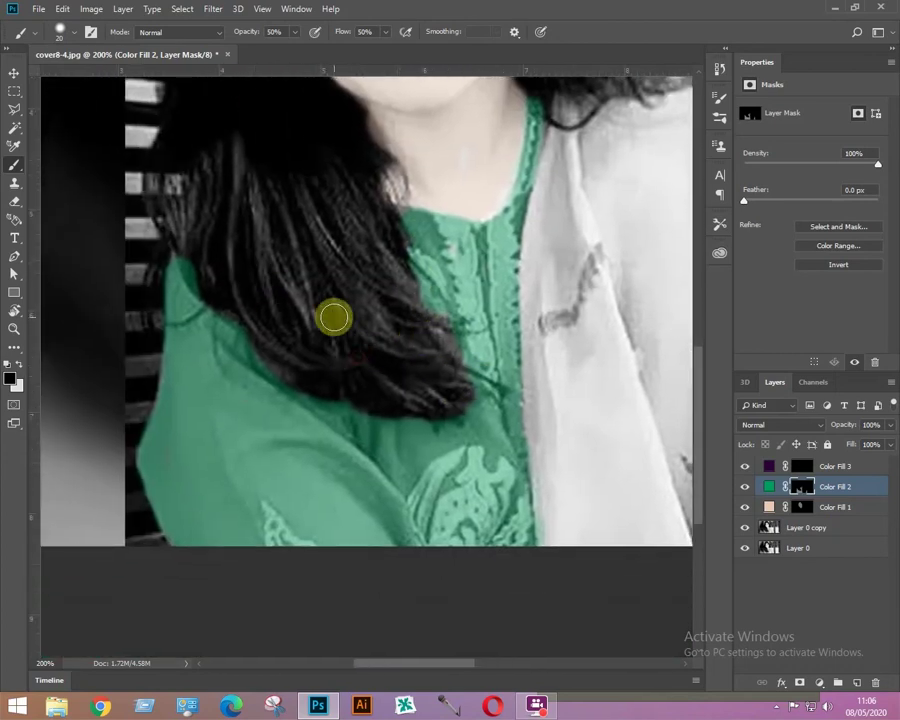
key("ctrl+0")
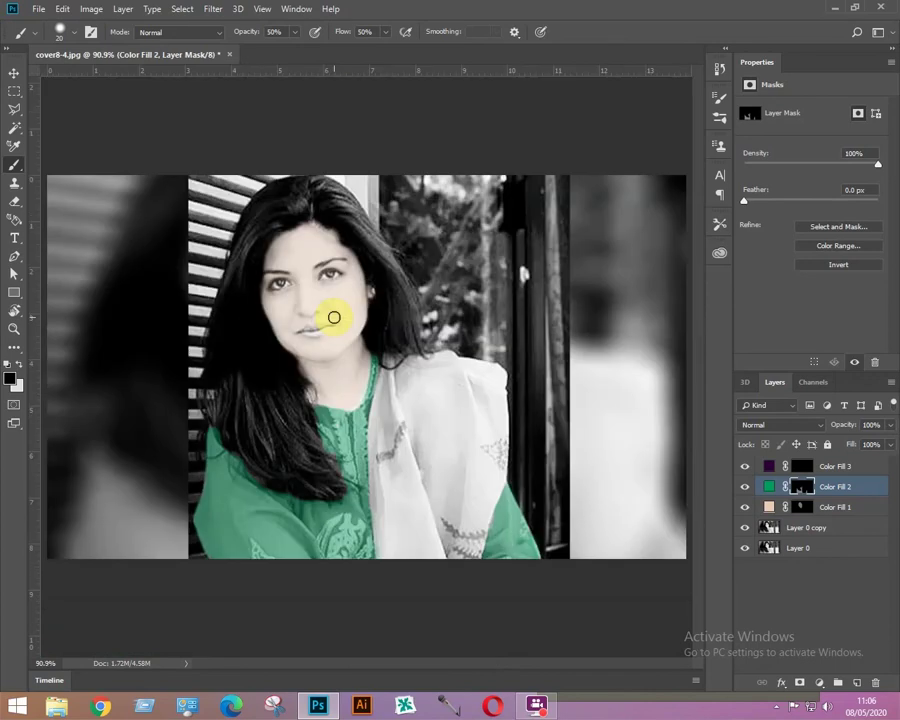
mouse_move(420, 440)
left_mouse_down()
mouse_move(337, 454)
mouse_move(402, 451)
left_mouse_up()
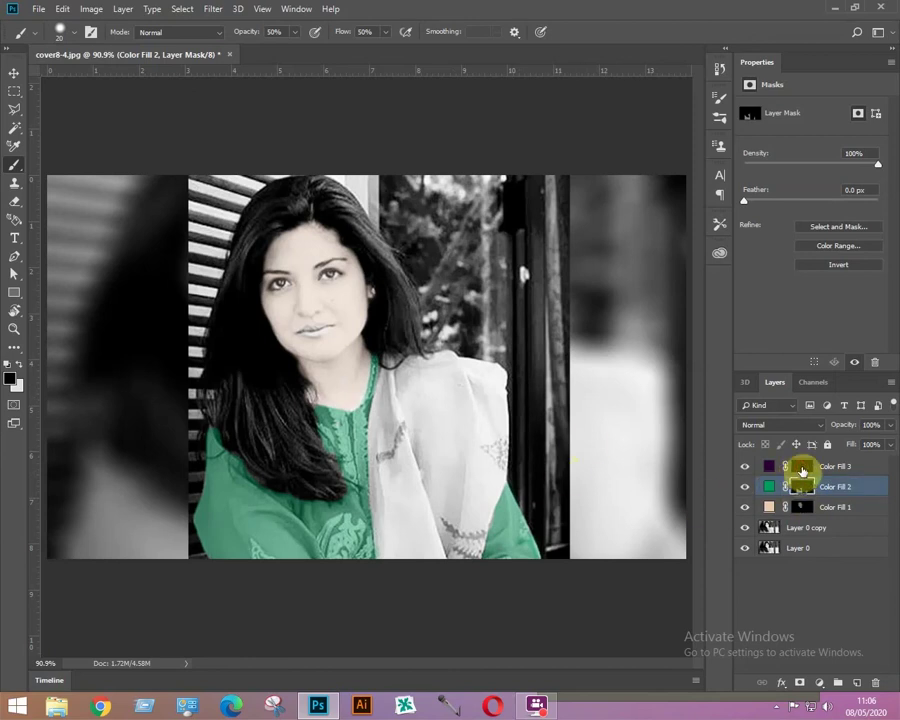
Paint the Color Fill 3 mask with the light colour and 30 to 50 px brushes to turn the whole shawl purple.
left_click(801, 467)
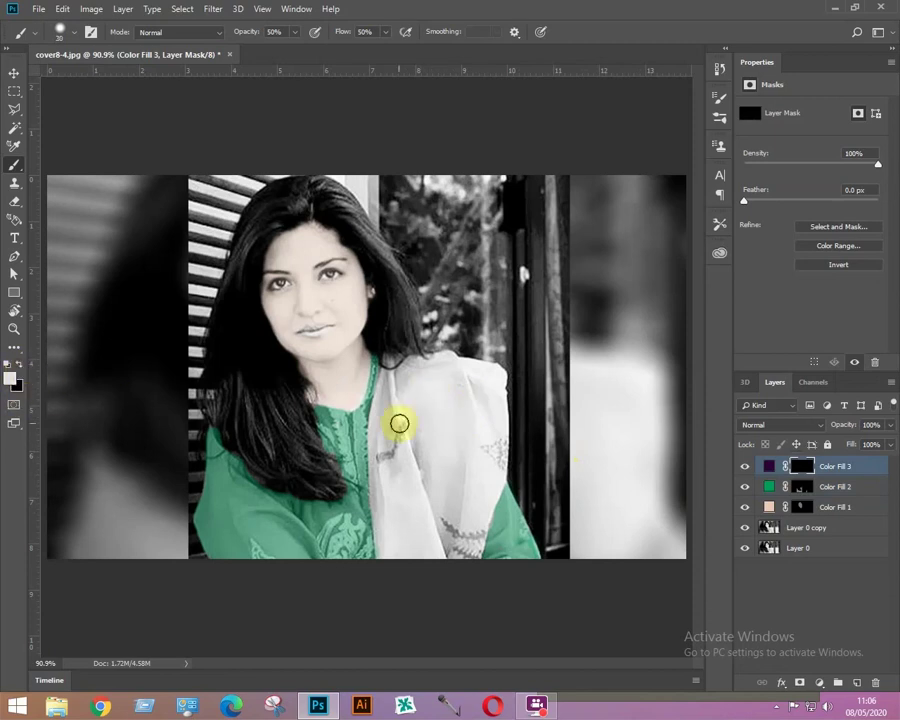
left_click_drag(391, 363, 382, 411)
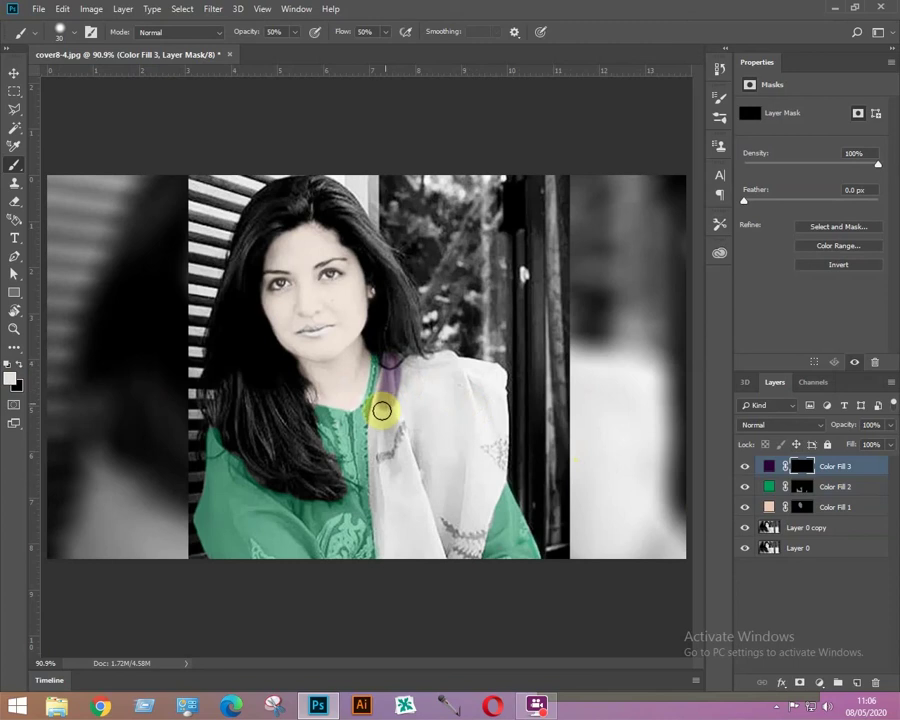
mouse_move(388, 368)
left_mouse_down()
mouse_move(376, 438)
mouse_move(387, 550)
mouse_move(385, 502)
left_mouse_up()
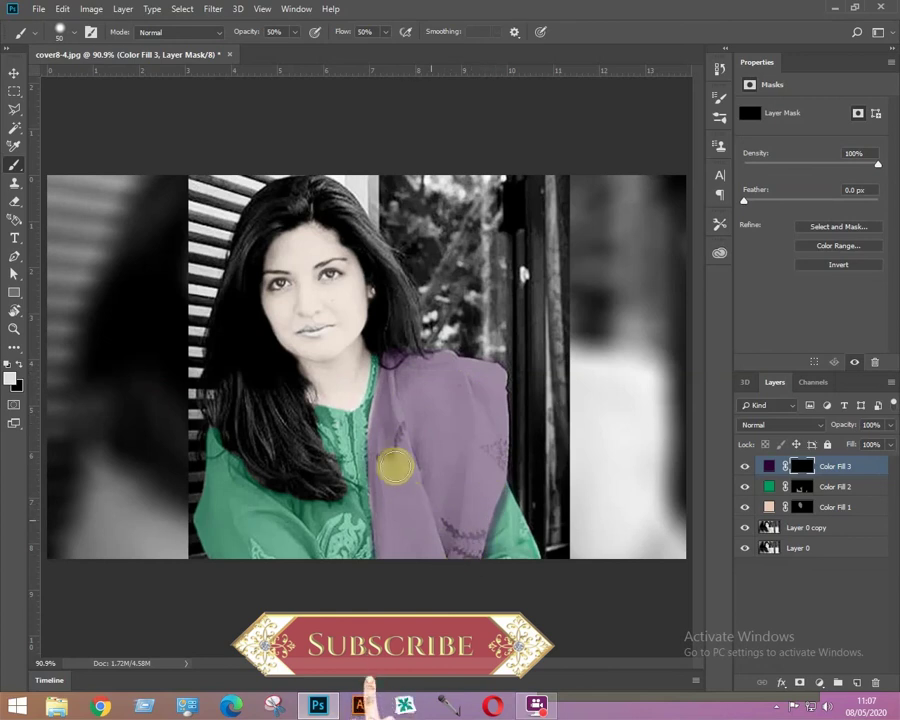
mouse_move(394, 376)
left_mouse_down()
mouse_move(386, 416)
mouse_move(397, 545)
left_mouse_up()
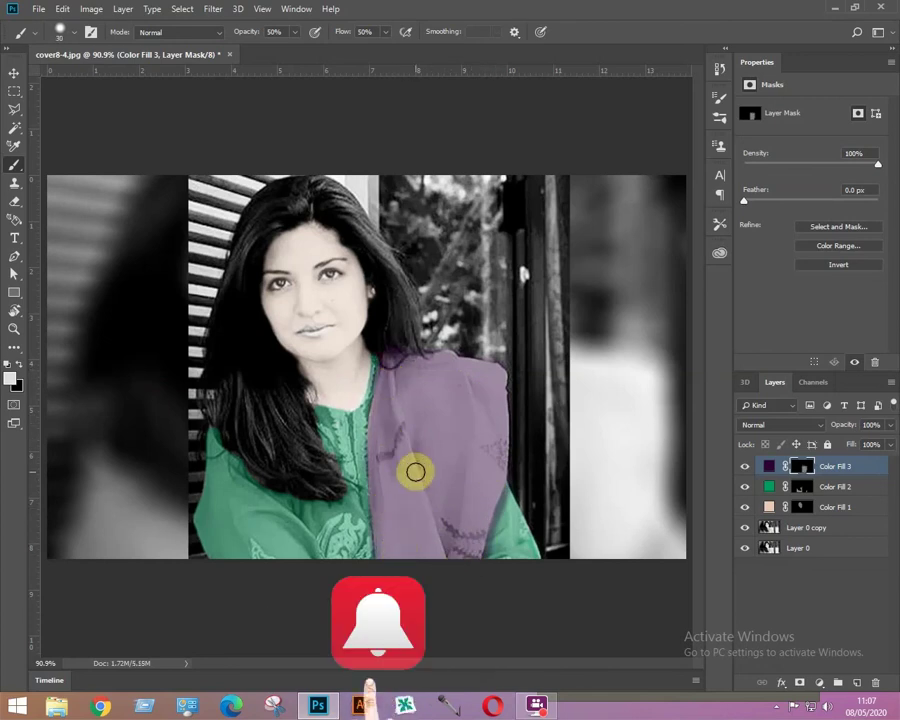
Clean the purple spill around the hair, shoulder and sleeve with black on the Color Fill 3 mask, reducing the brush size.
left_click(20, 370)
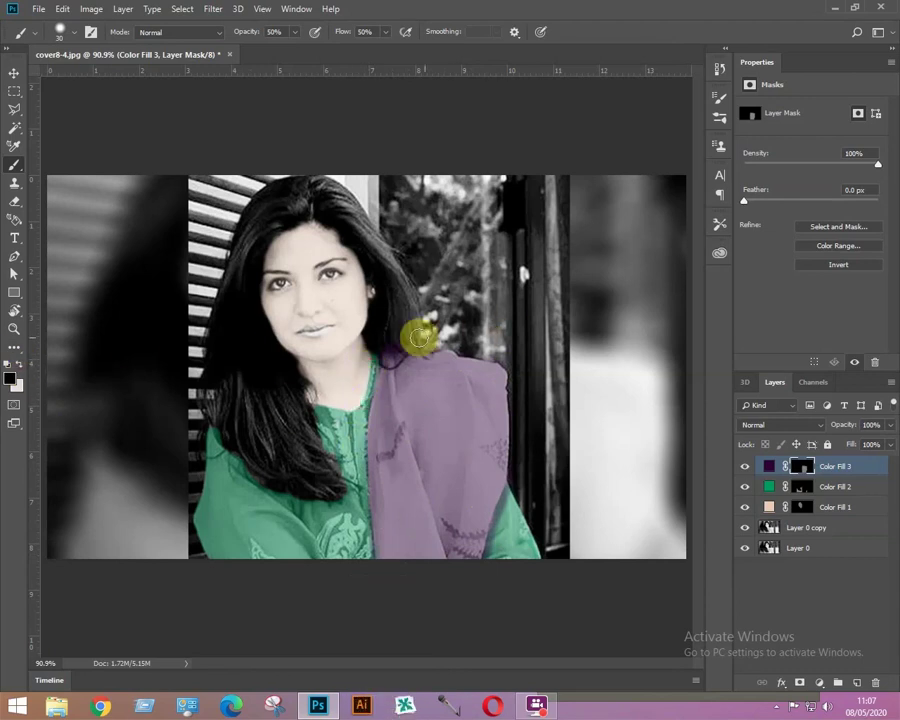
mouse_move(386, 342)
left_mouse_down()
mouse_move(396, 342)
mouse_move(388, 350)
mouse_move(460, 345)
left_mouse_up()
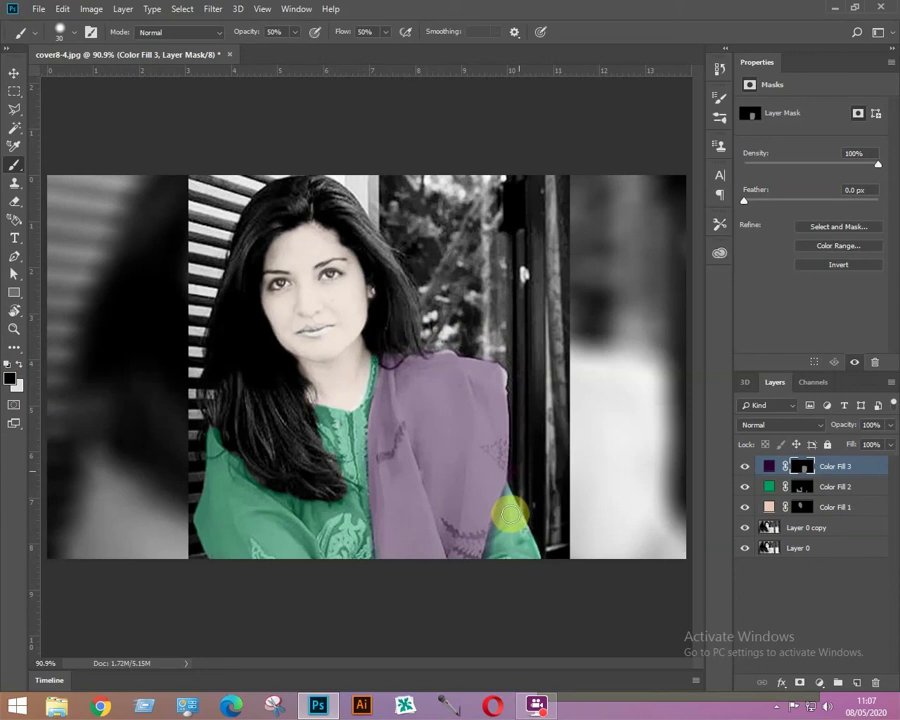
key("bracketleft")
key("bracketleft")
key("bracketleft")
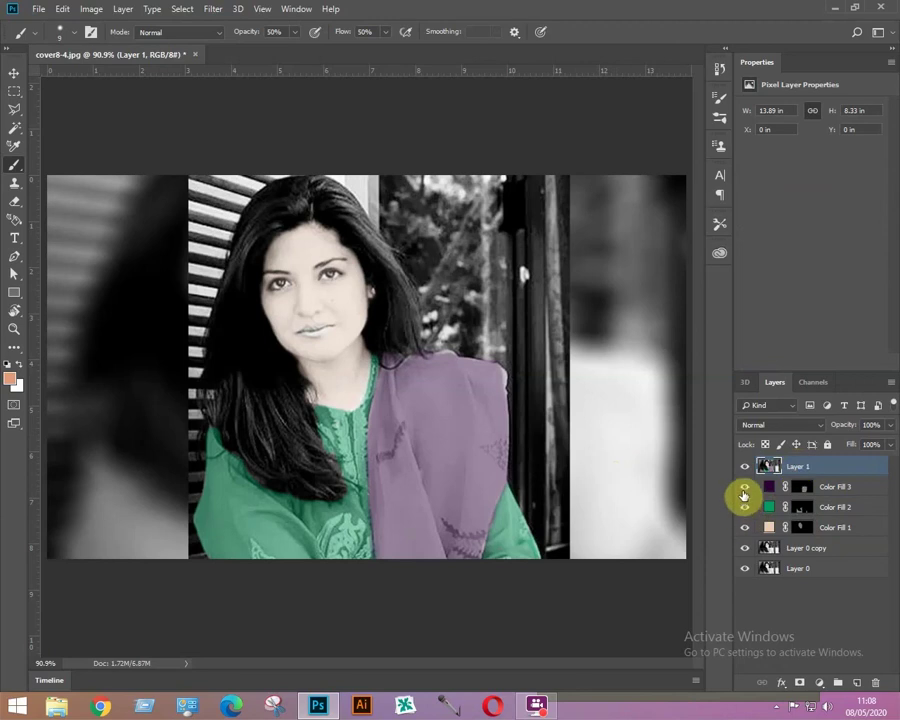
Hide the three colour fills, Layer 0 copy and Layer 0, and put them together in one group.
left_click_drag(744, 494, 748, 573)
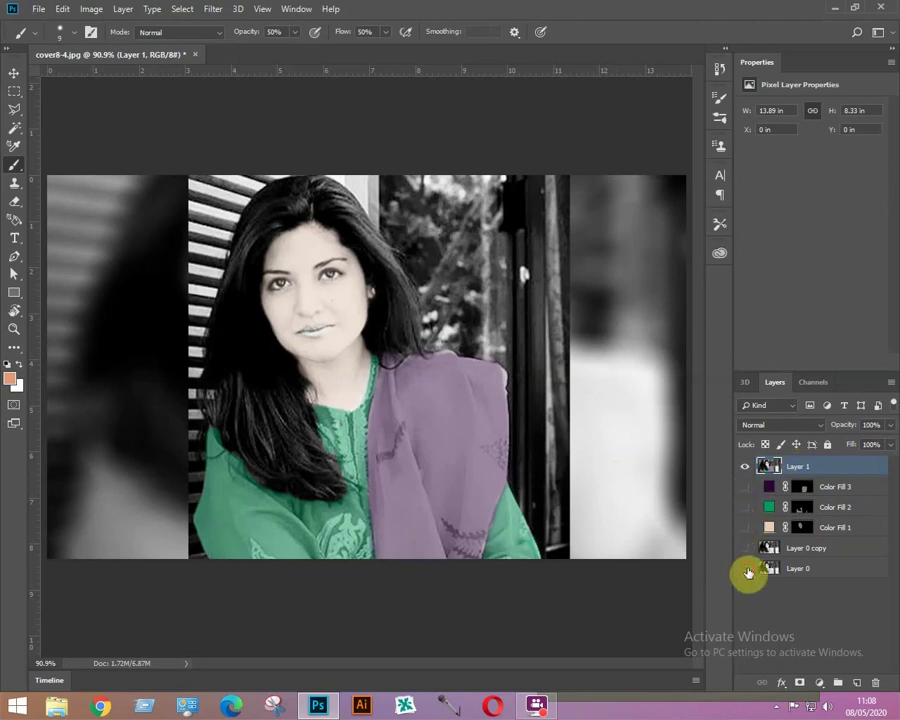
left_click(832, 487)
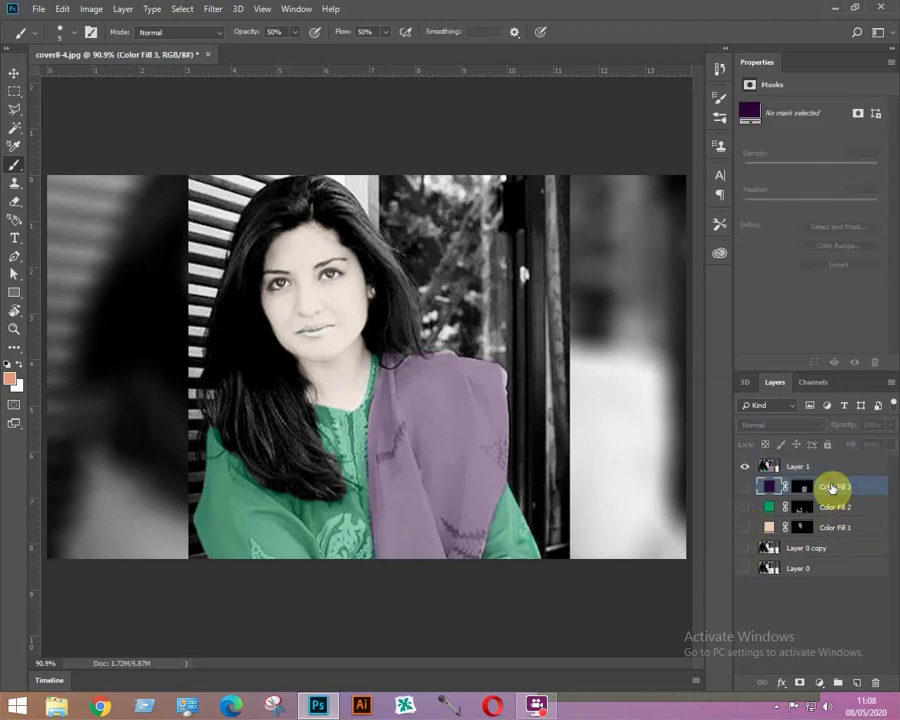
left_click(821, 569, "shift")
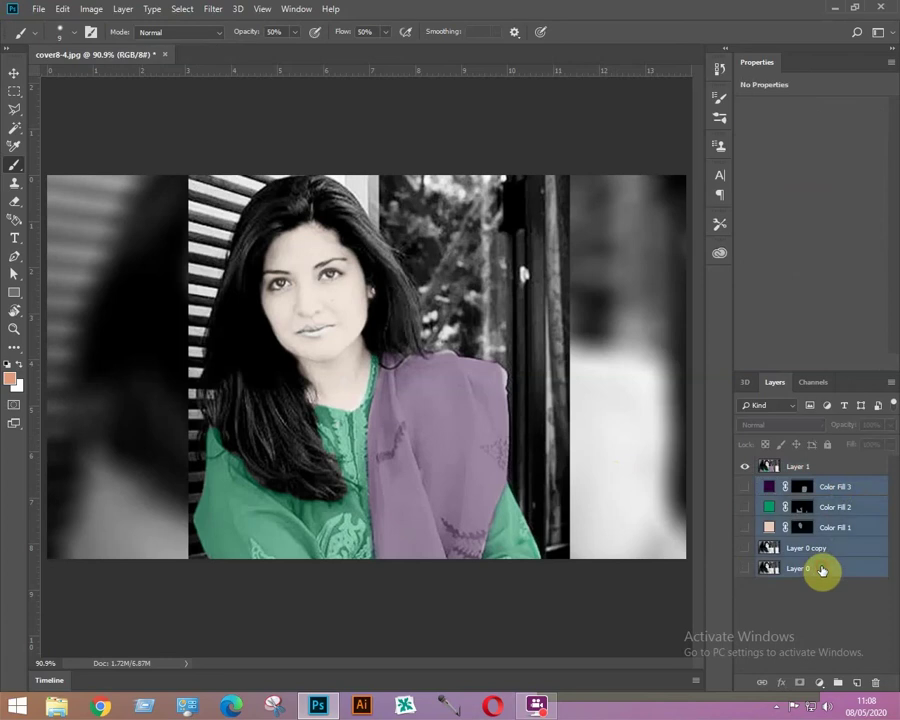
left_click(840, 683)
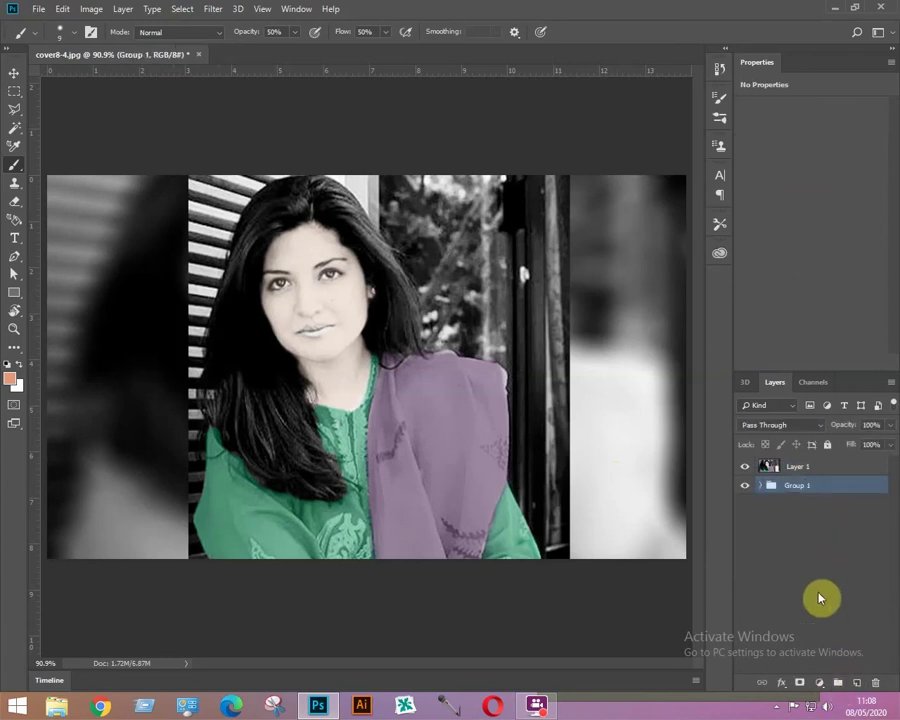
Duplicate Layer 1 and add a solid colour fill layer in orange-red f13a09 above the copy.
left_click(797, 469)
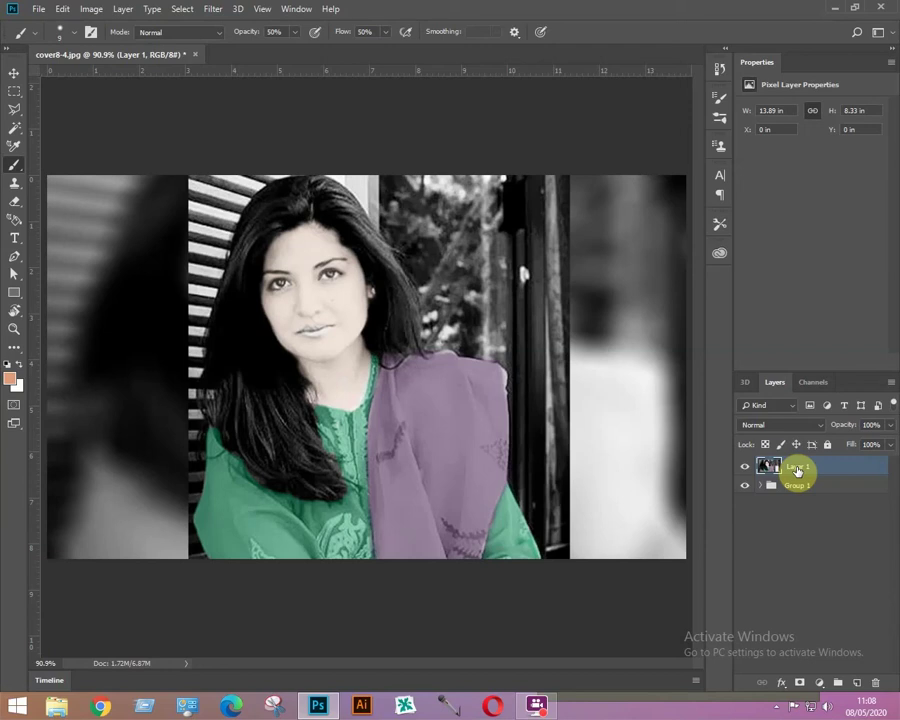
key("ctrl+j")
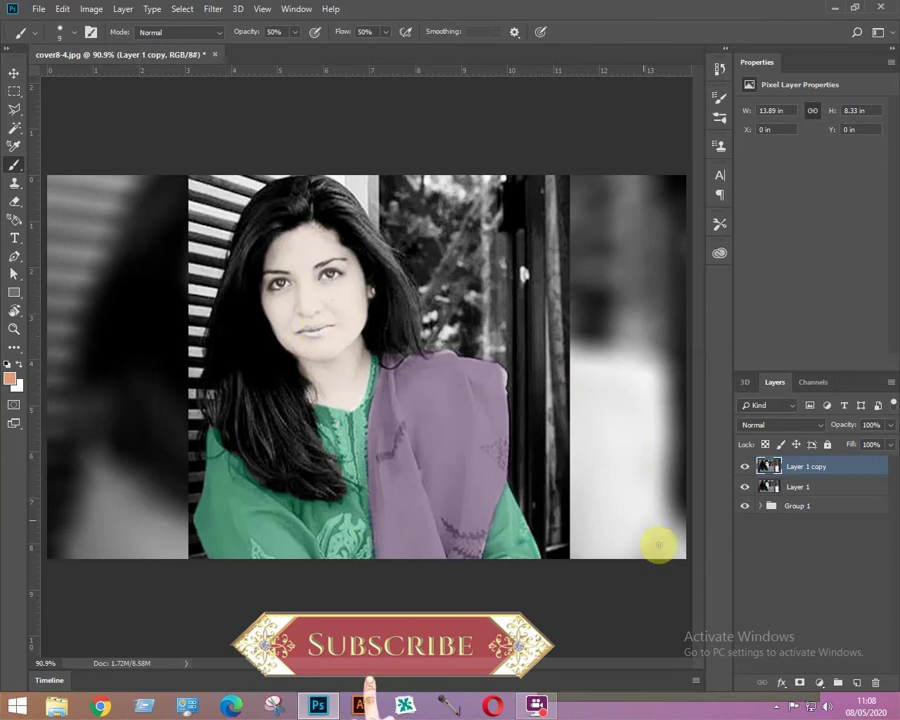
left_click(819, 683)
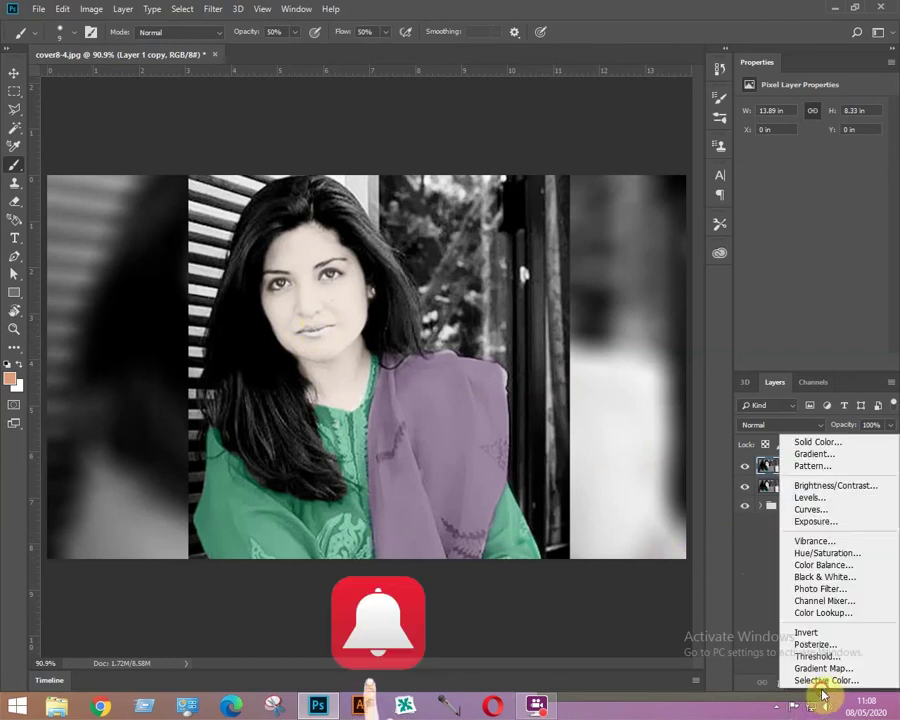
left_click(805, 442)
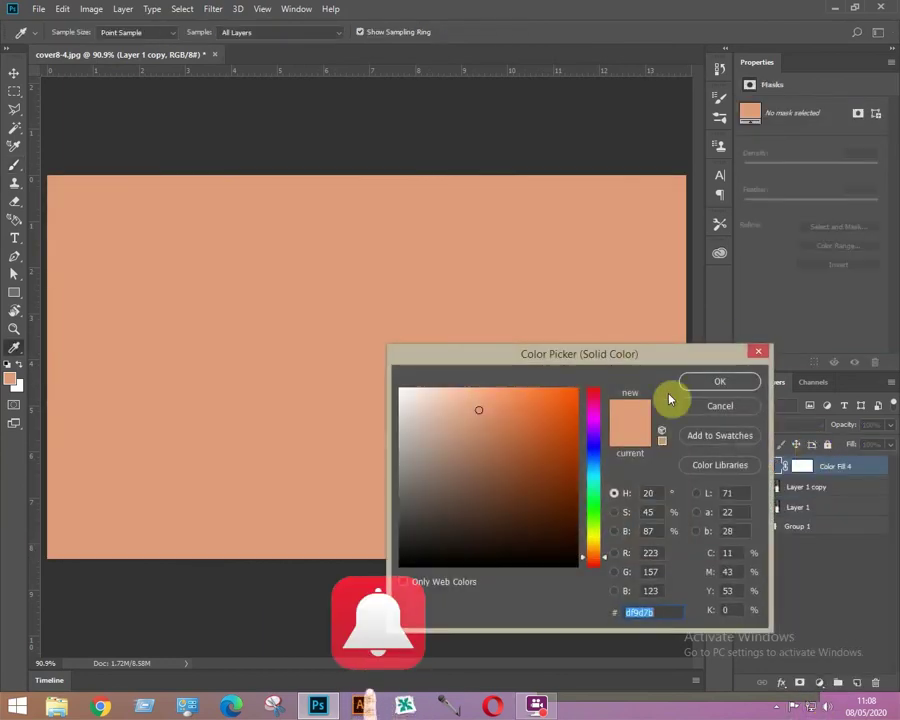
left_click(586, 414)
left_click(661, 412)
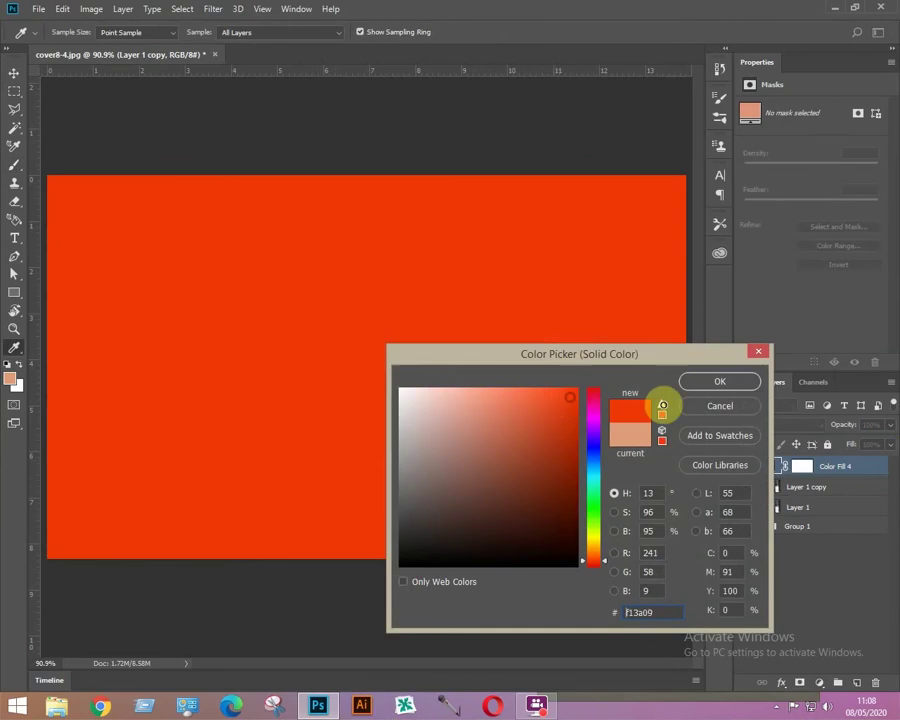
left_click(705, 383)
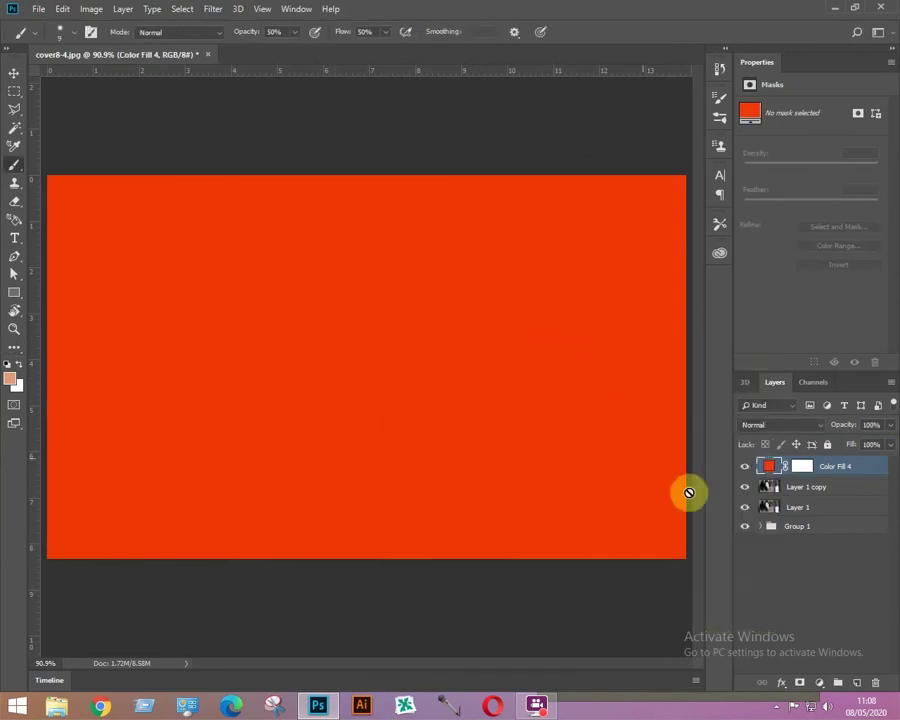
Invert the Color Fill 4 mask and paint the lips on it with the light colour and a 7 px brush.
left_click(803, 467)
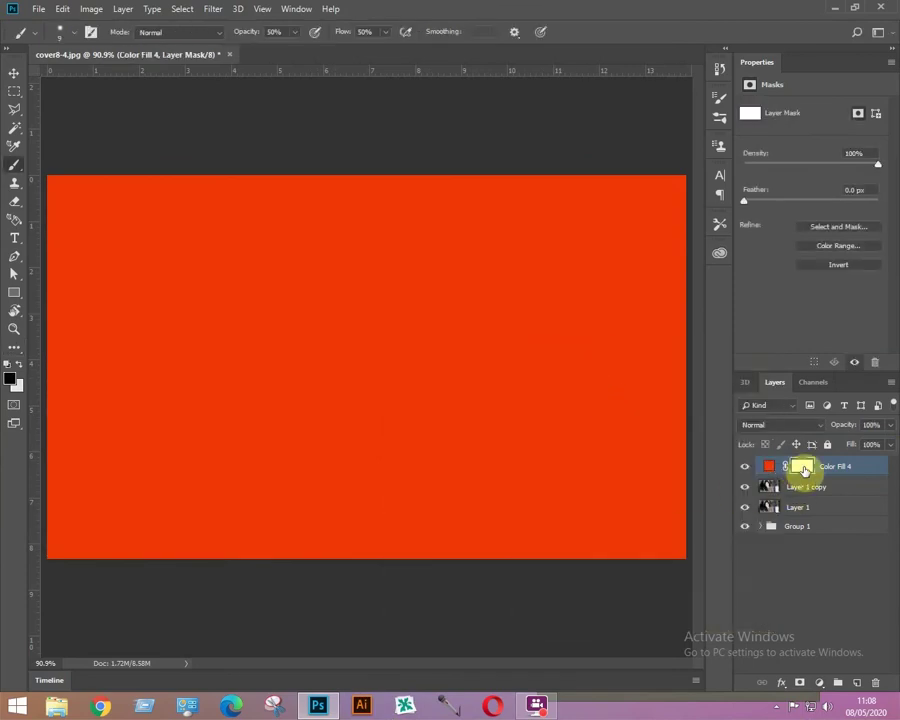
key("ctrl+i")
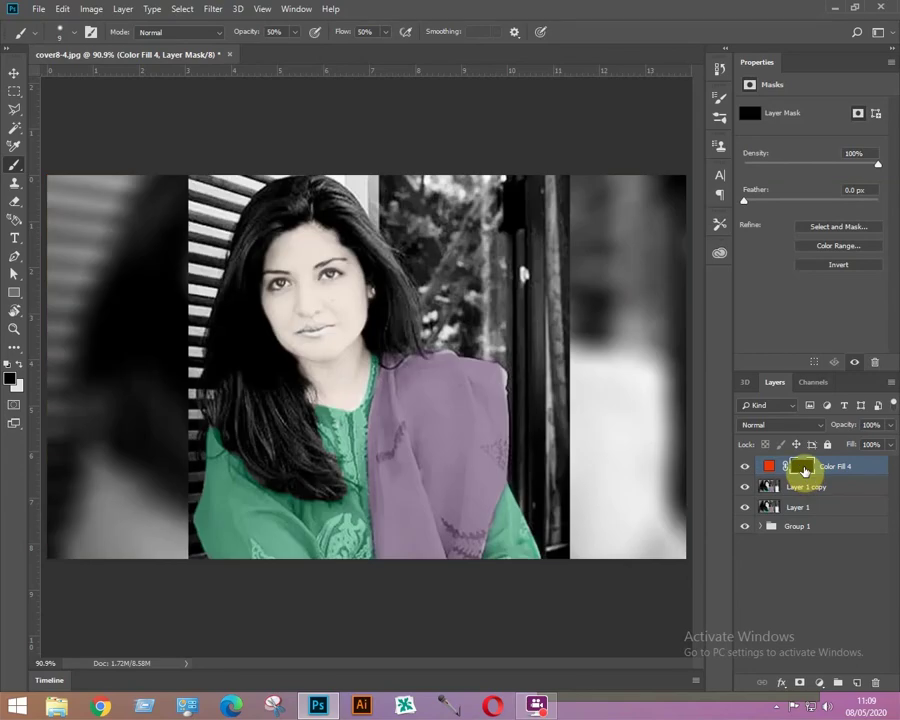
scroll(415, 403, "up", 5)
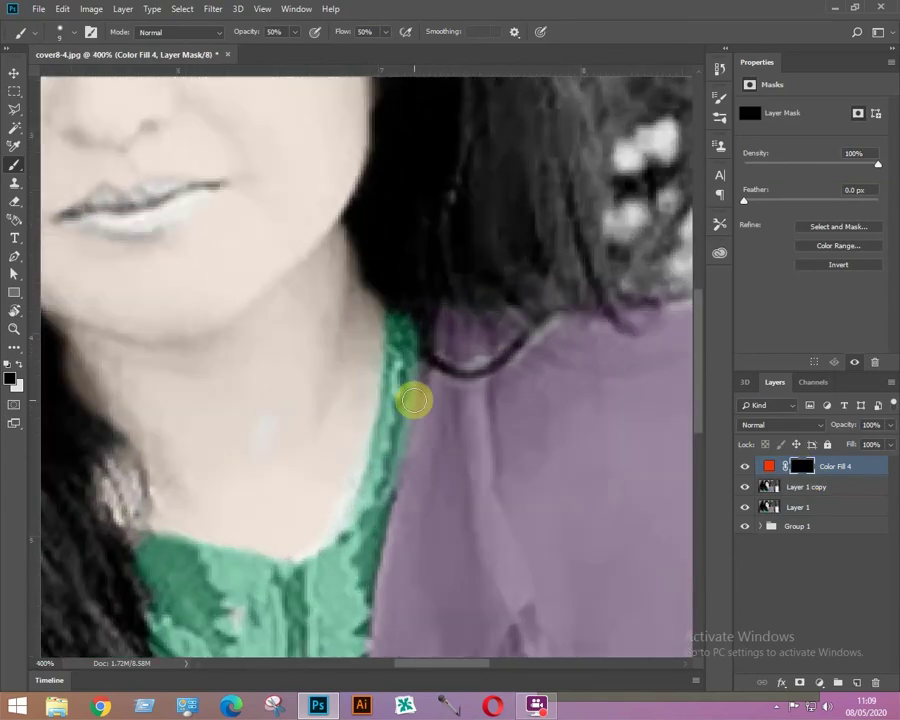
left_click_drag(236, 344, 370, 448)
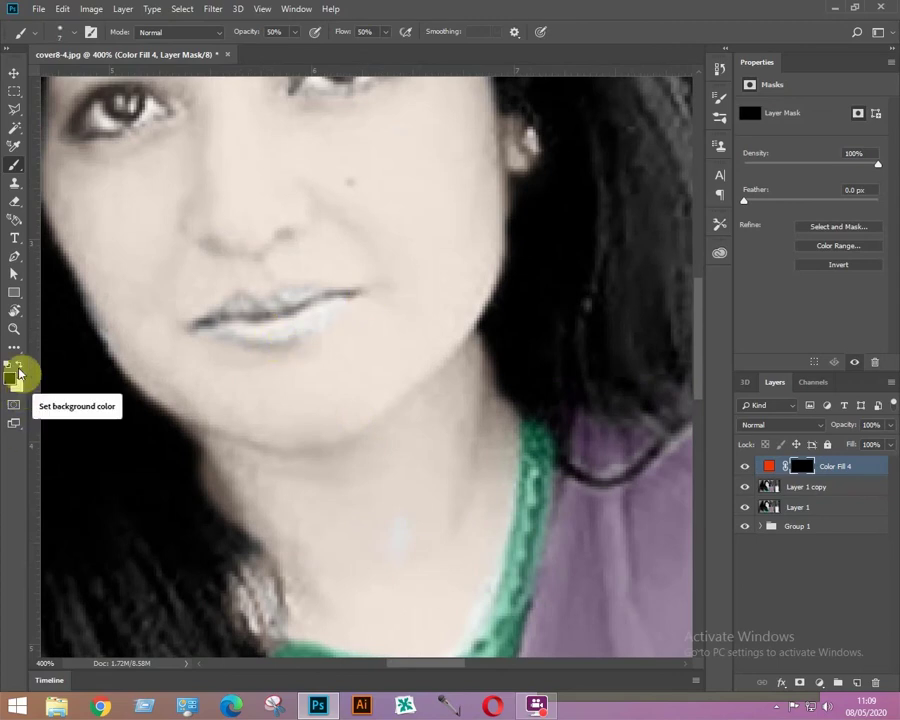
key("x")
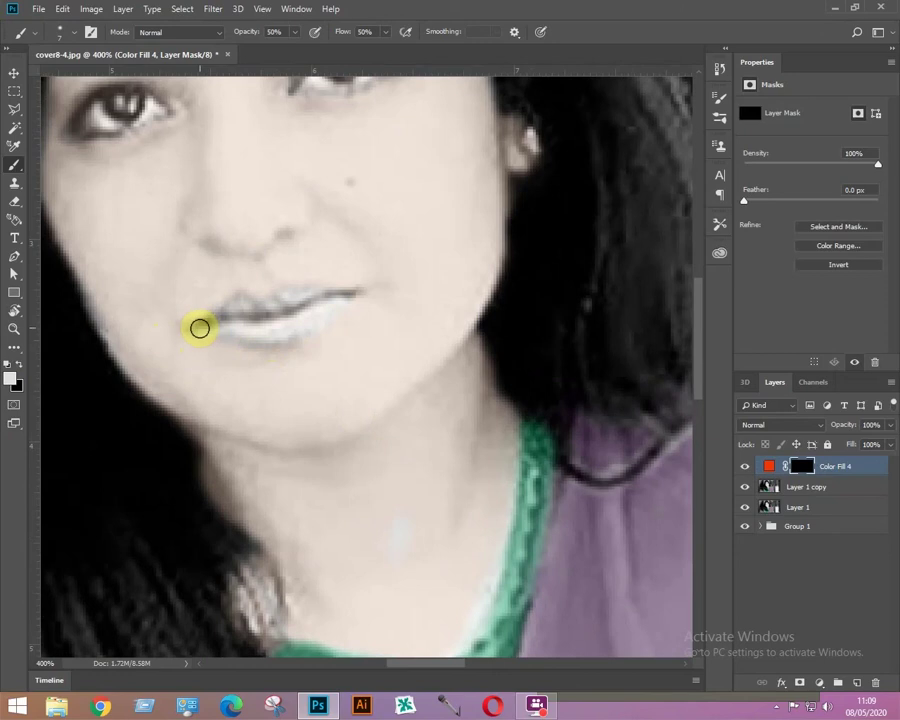
left_click_drag(230, 311, 279, 304)
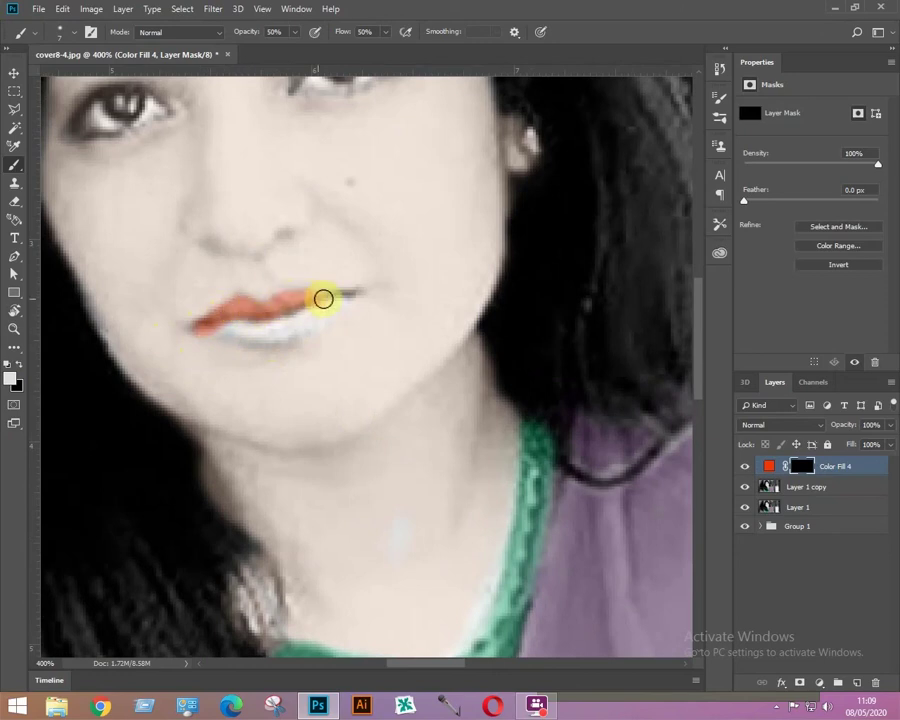
mouse_move(335, 303)
left_mouse_down()
mouse_move(271, 333)
mouse_move(226, 332)
mouse_move(328, 298)
left_mouse_up()
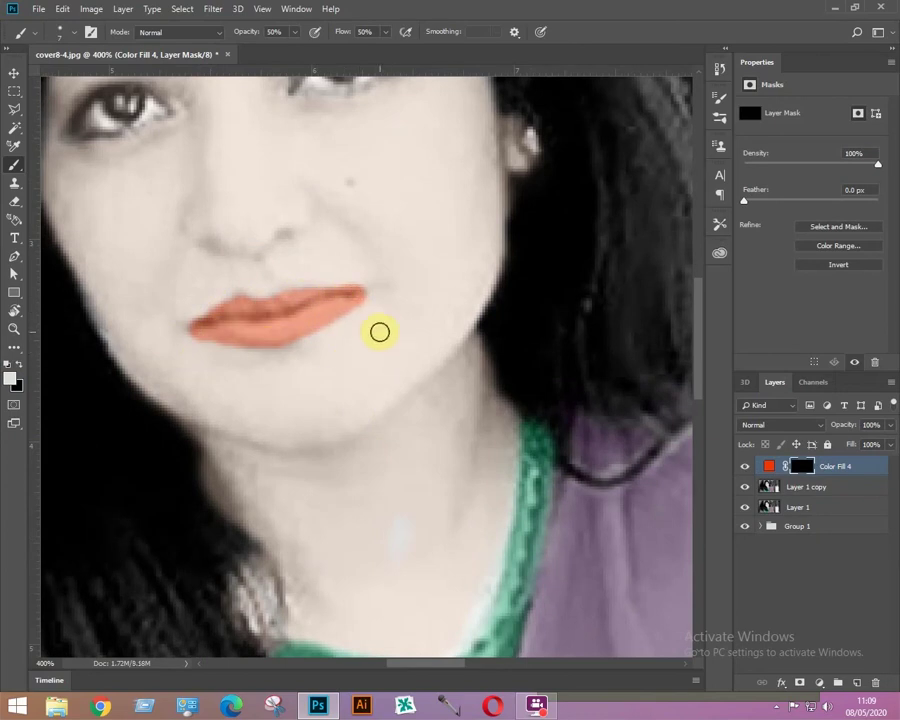
Clean the red spill around the lip edges by painting black on the Color Fill 4 mask.
left_click(18, 366)
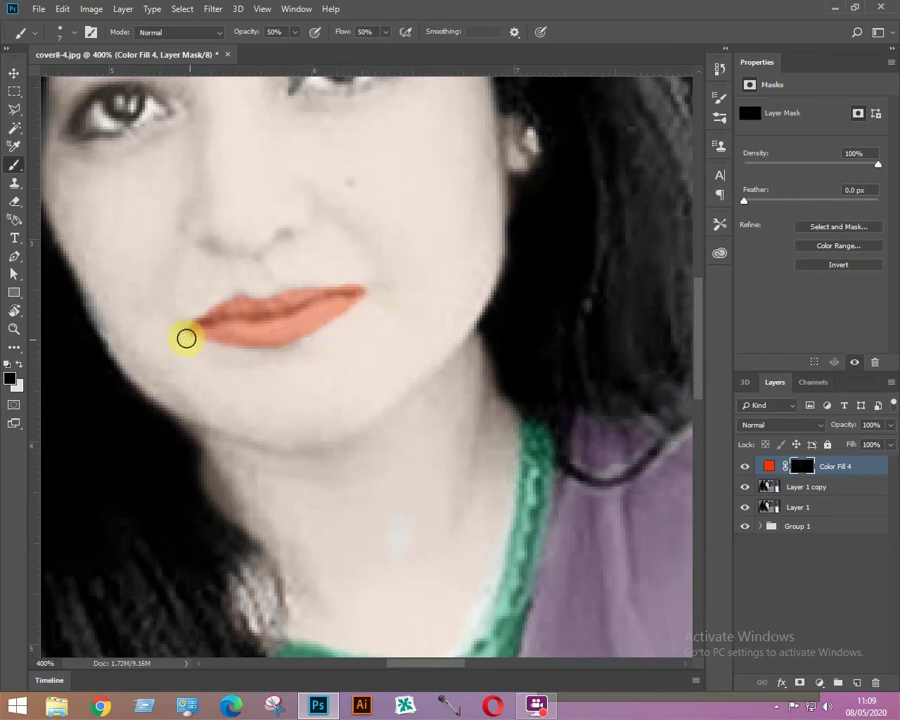
left_click_drag(195, 343, 217, 356)
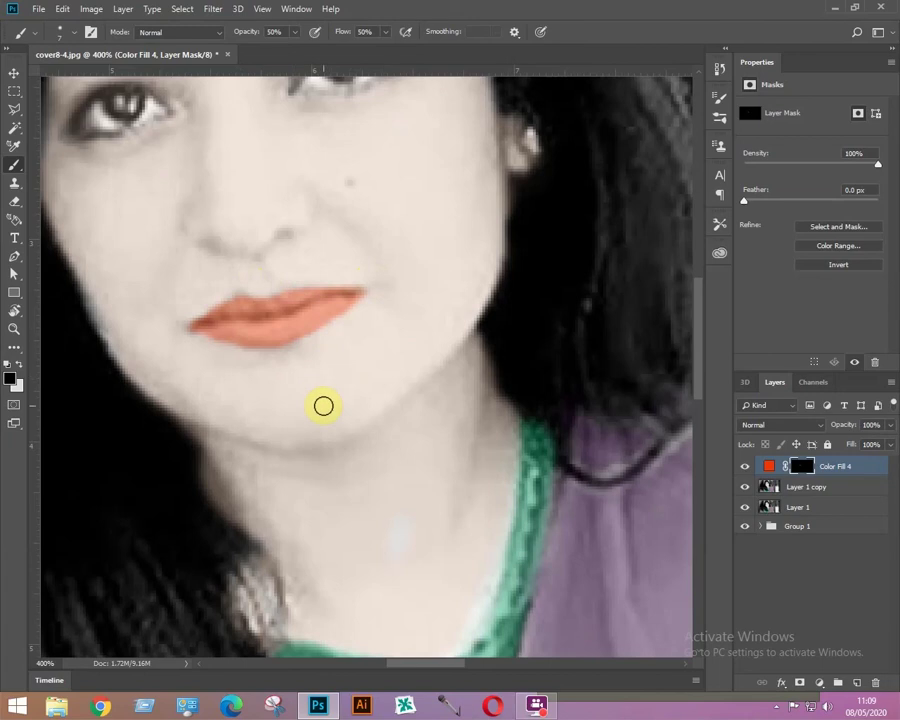
key("ctrl+0")
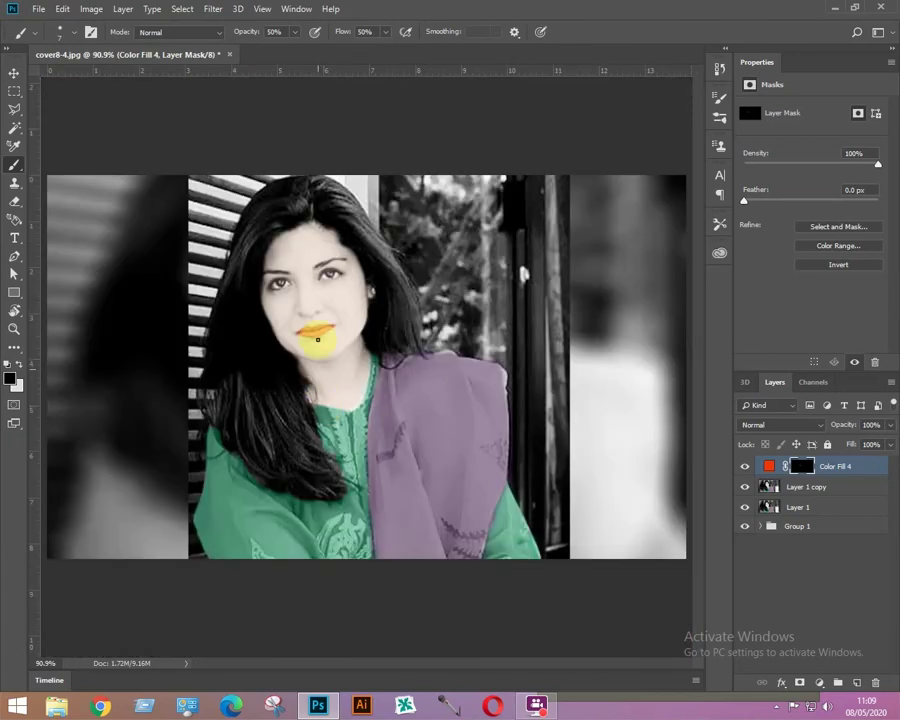
Set the Color Fill 4 layer to Multiply blending at 80% opacity.
left_click(816, 425)
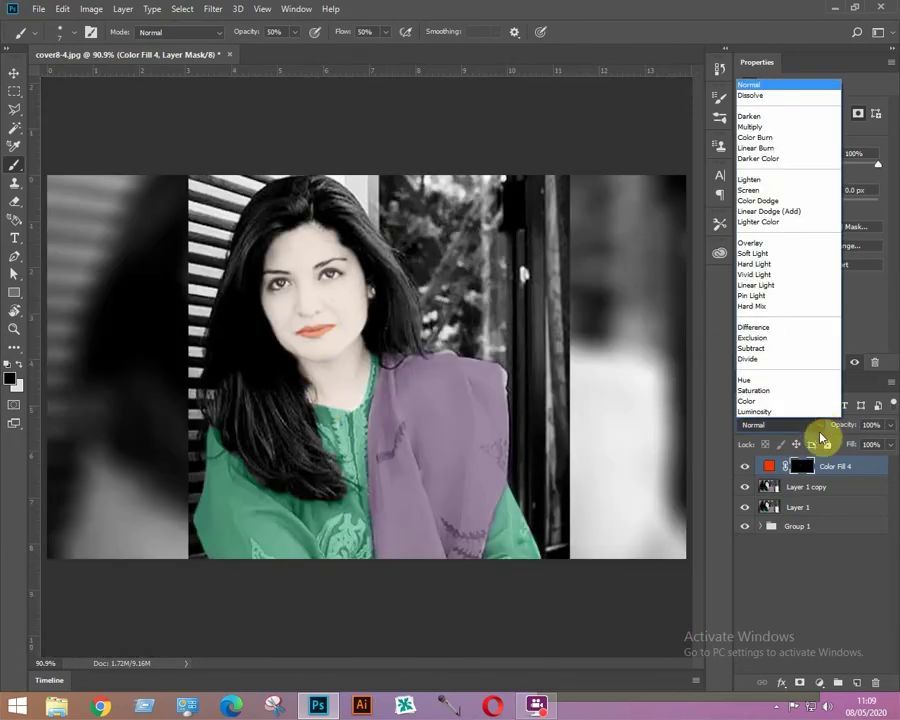
left_click(752, 127)
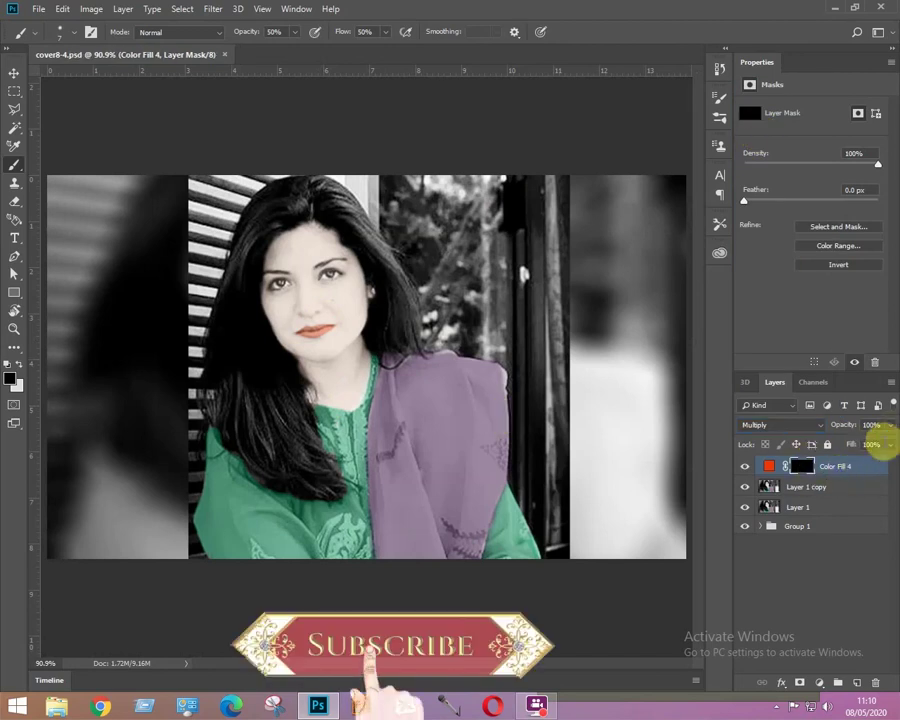
left_click(889, 425)
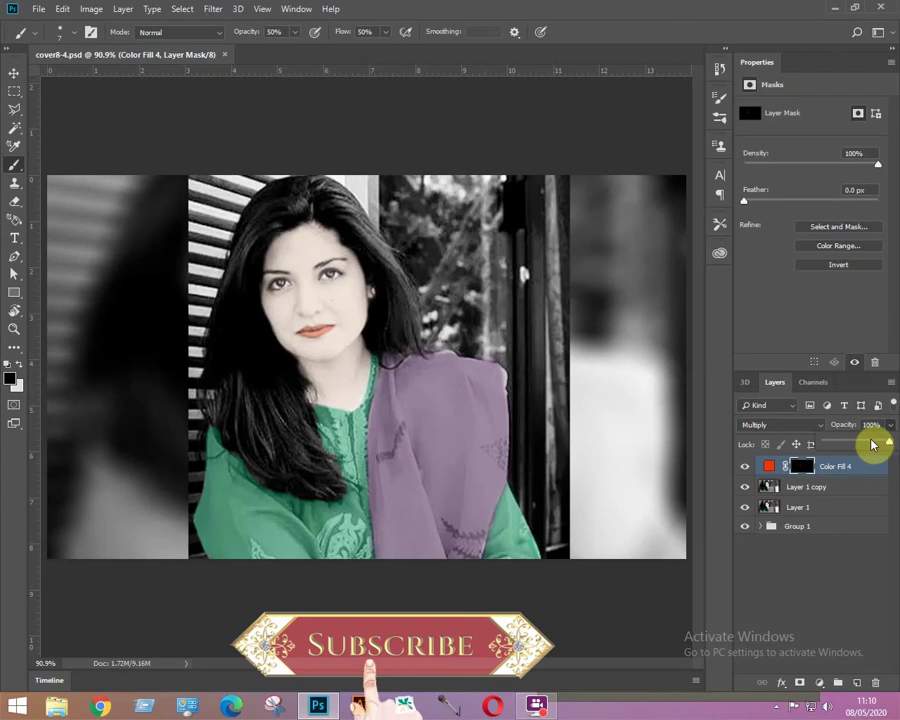
left_click(871, 444)
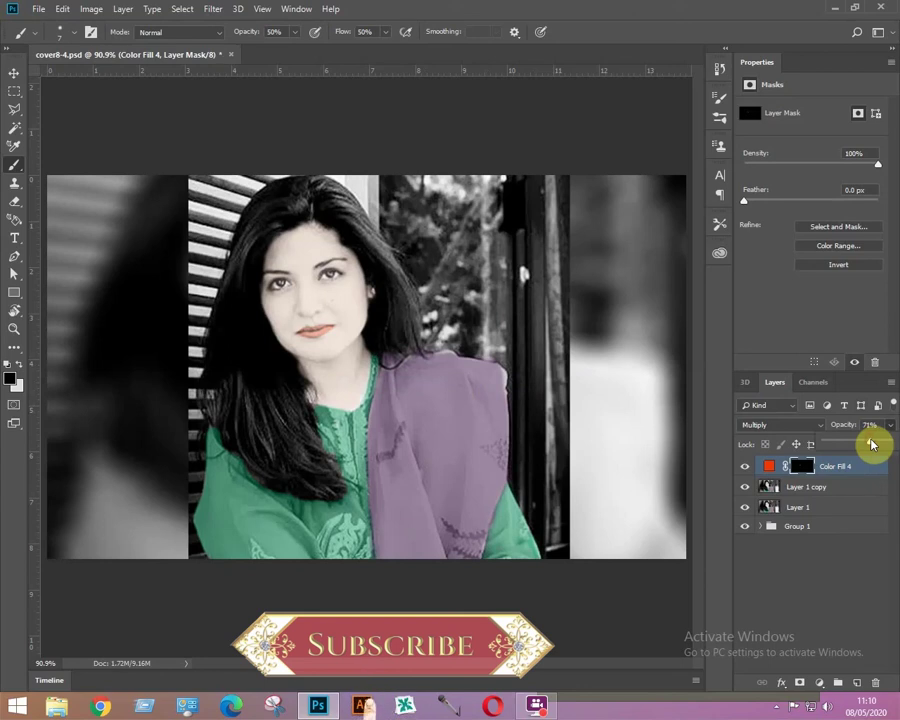
left_click(866, 425)
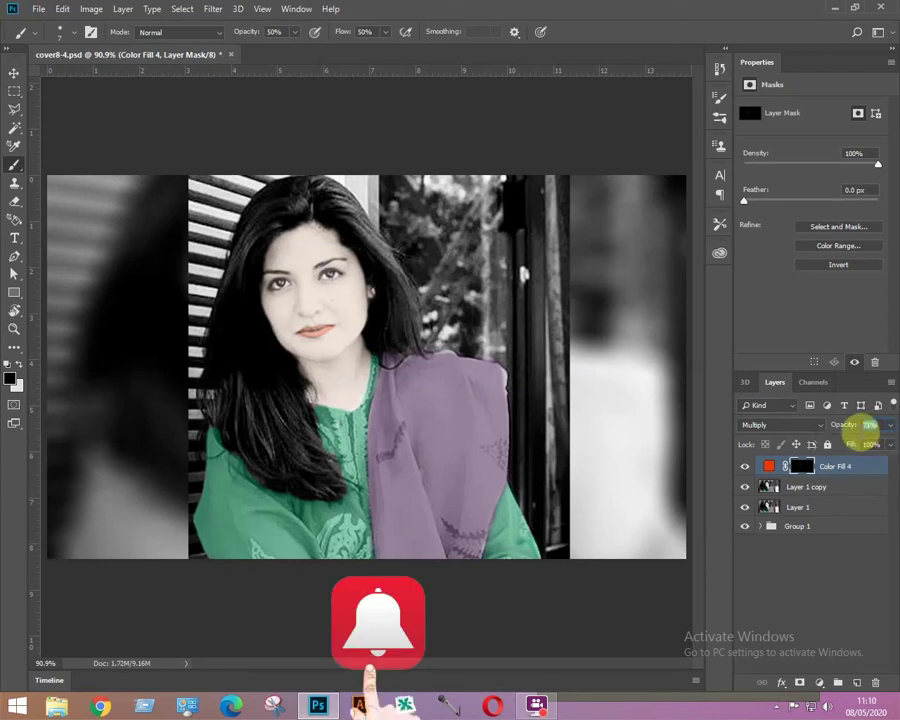
type("80")
key("Return")
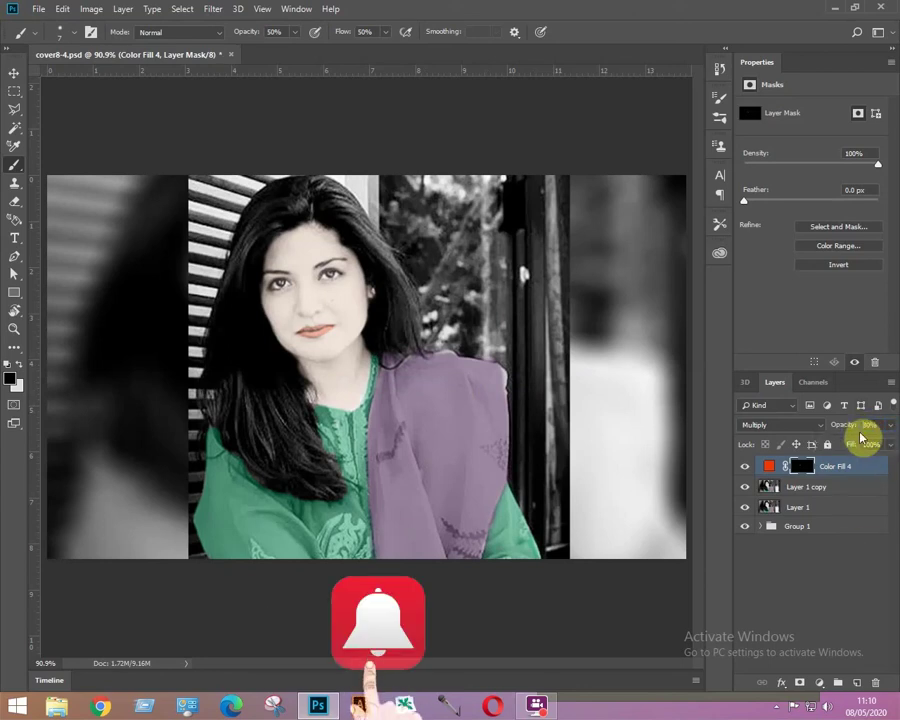
left_click(844, 538)
Set Color Fill 4's Blend If to Red, splitting the Underlying Layer sliders to 0/24 for shadows and 250/255 for highlights.
left_click(832, 466)
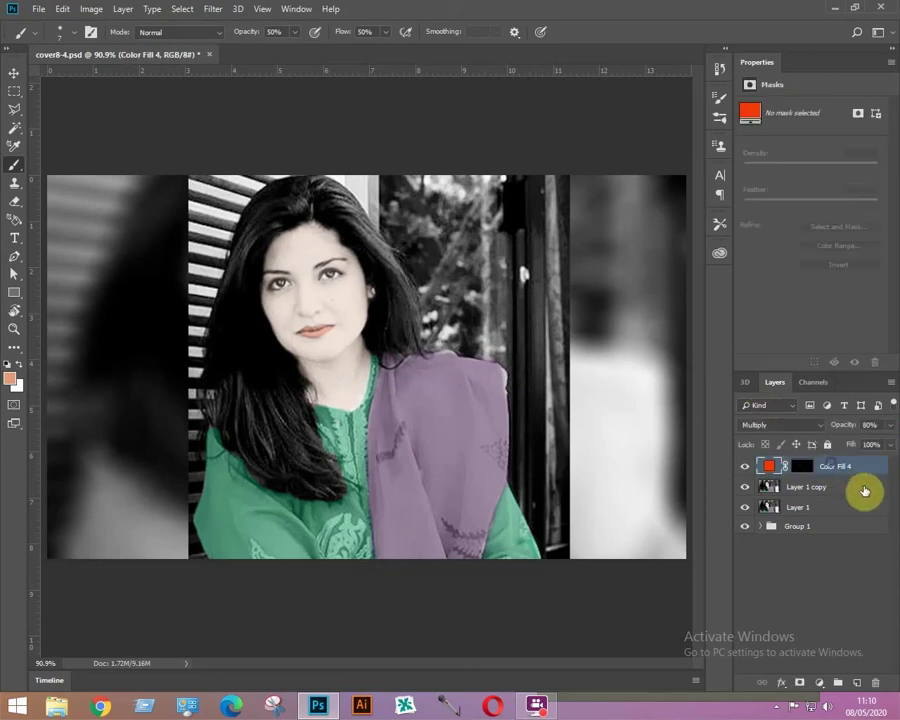
double_click(884, 469)
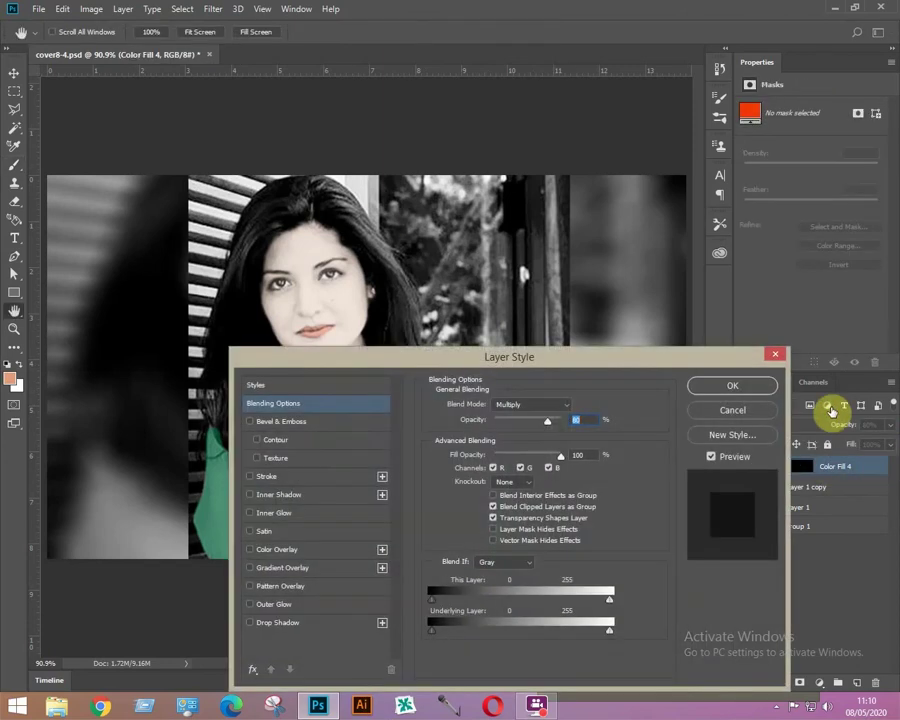
left_click_drag(472, 365, 675, 142)
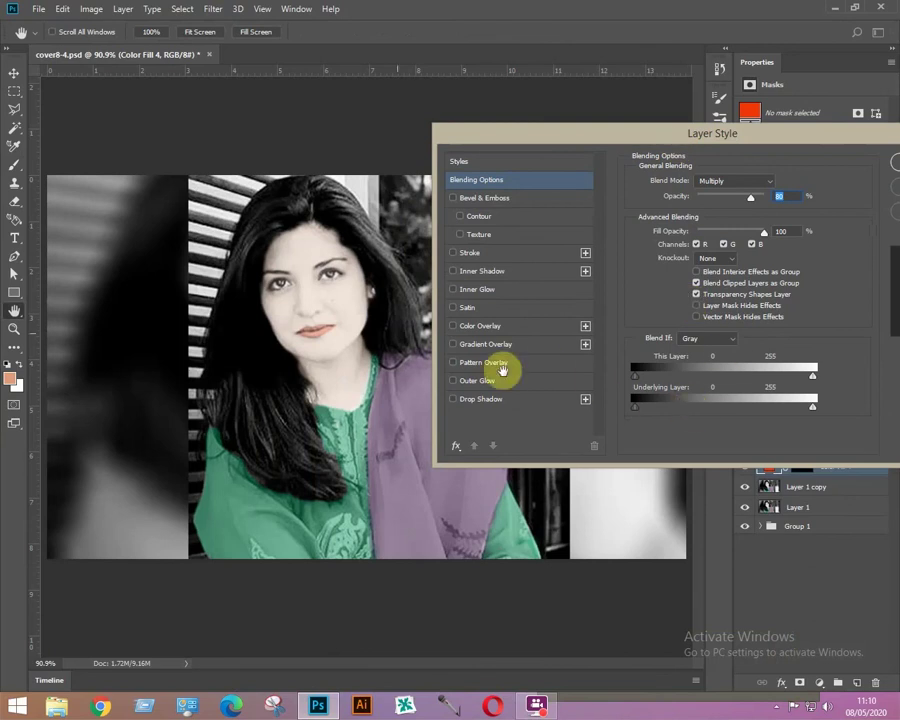
left_click(576, 486)
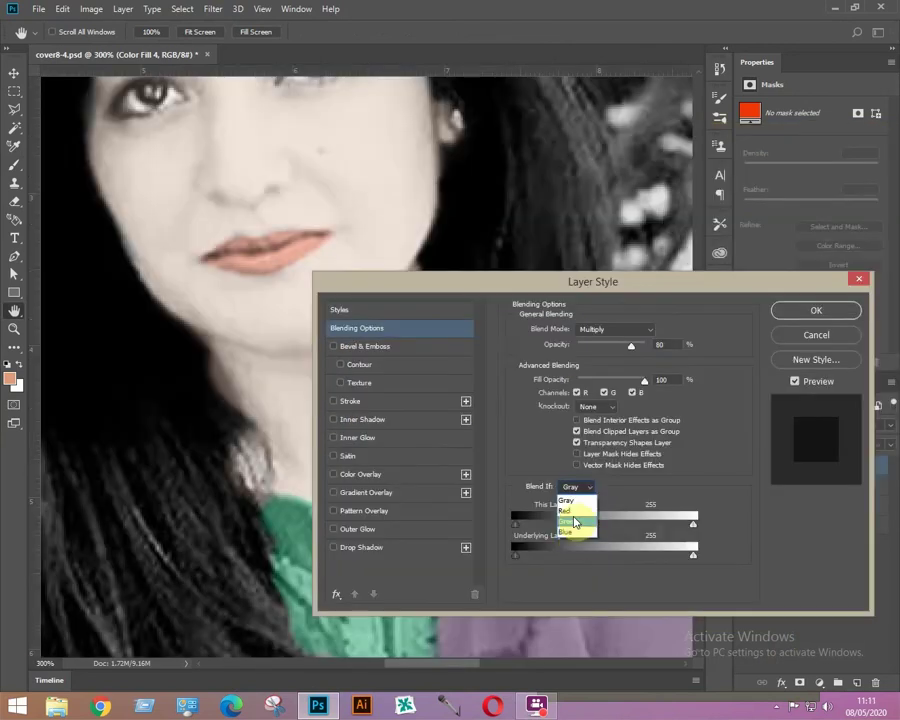
left_click(568, 511)
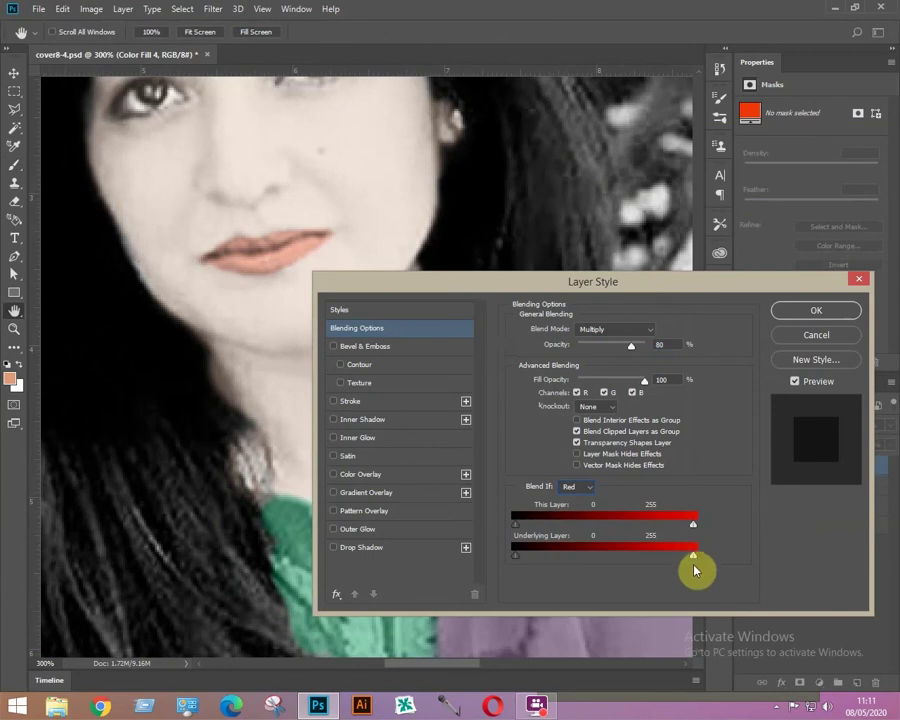
key("alt")
left_click_drag(693, 553, 689, 555)
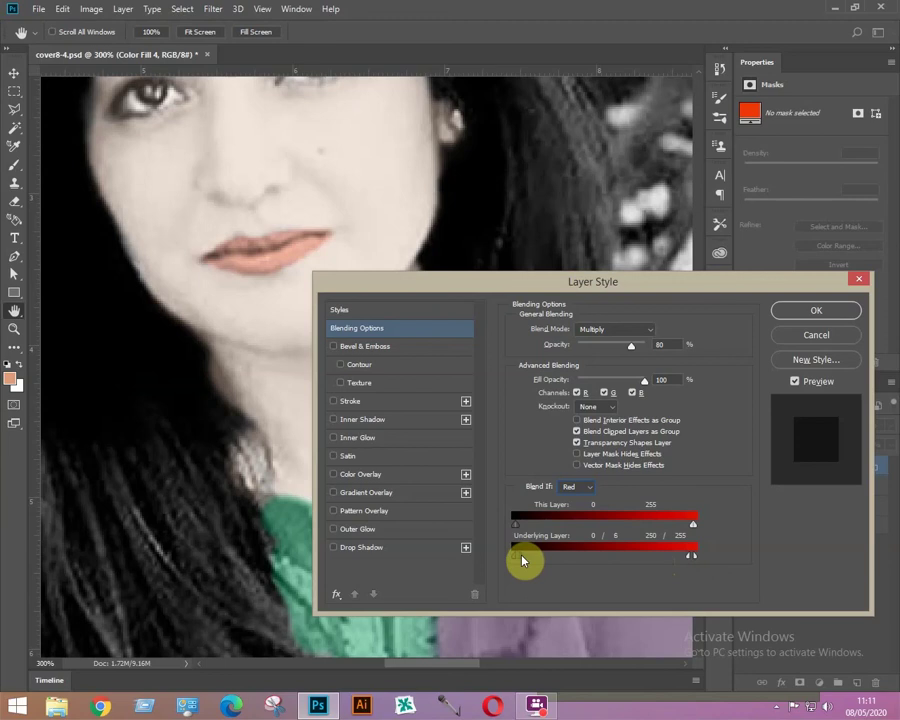
left_click_drag(525, 560, 533, 560)
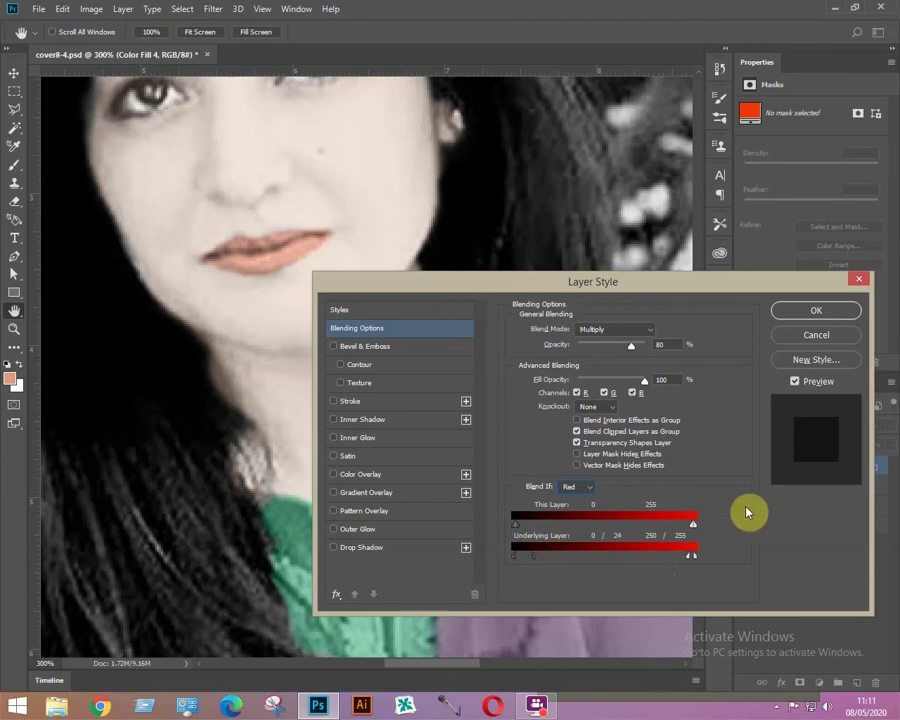
left_click(812, 310)
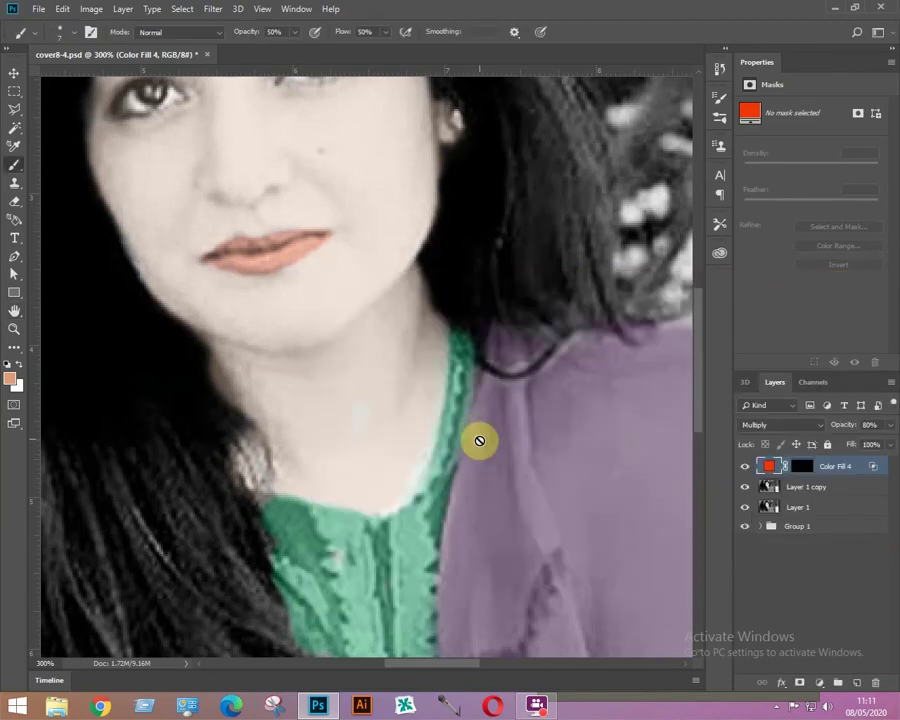
key("ctrl+0")
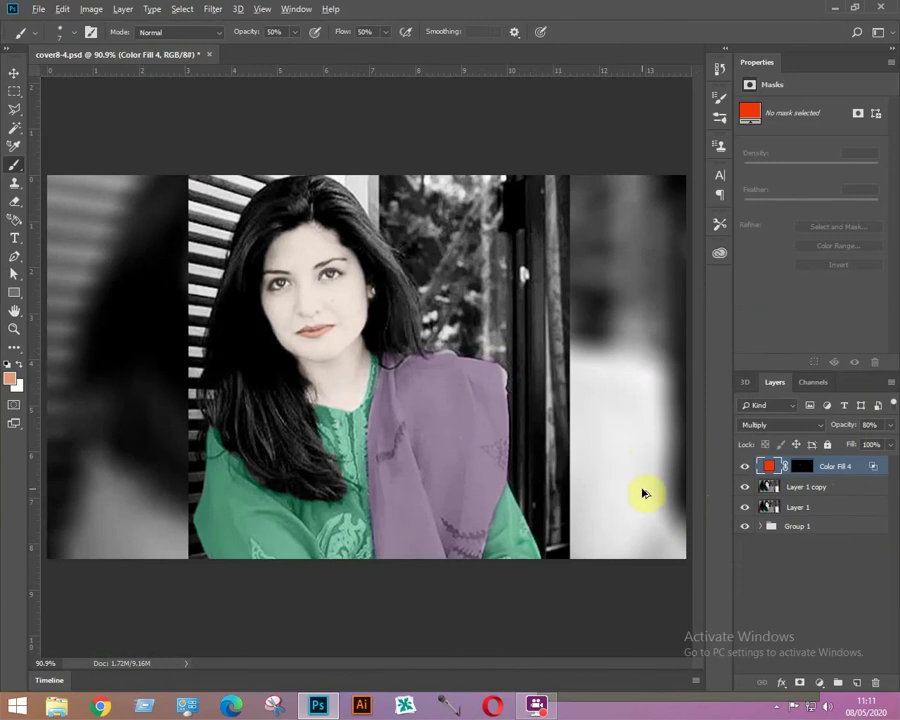
Stamp all visible layers into a new merged layer, duplicate it, and hide every layer below the duplicate.
key("ctrl+shift+alt+e")
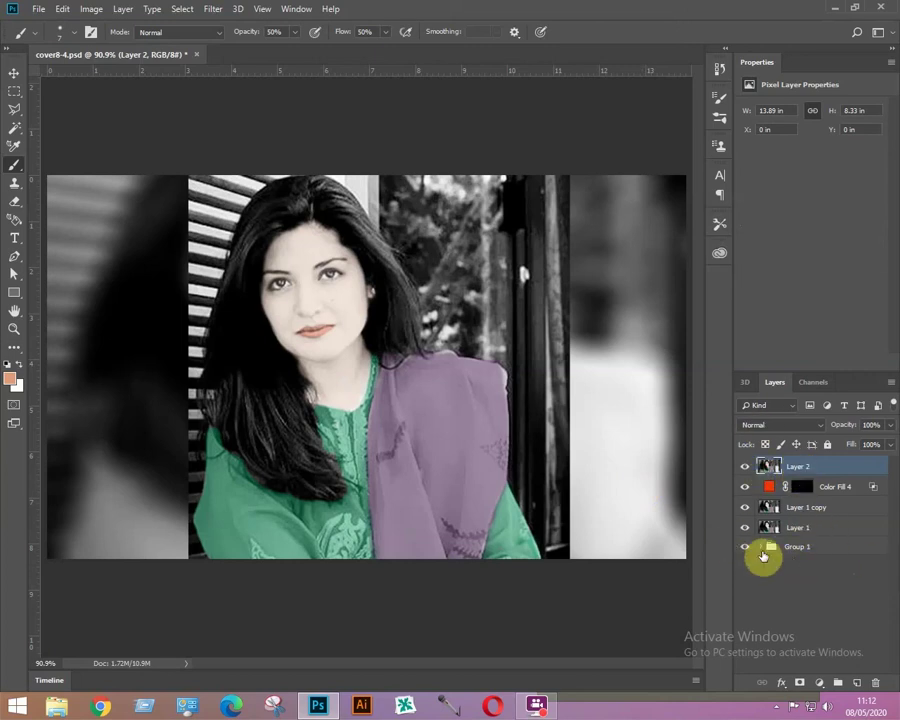
key("ctrl+j")
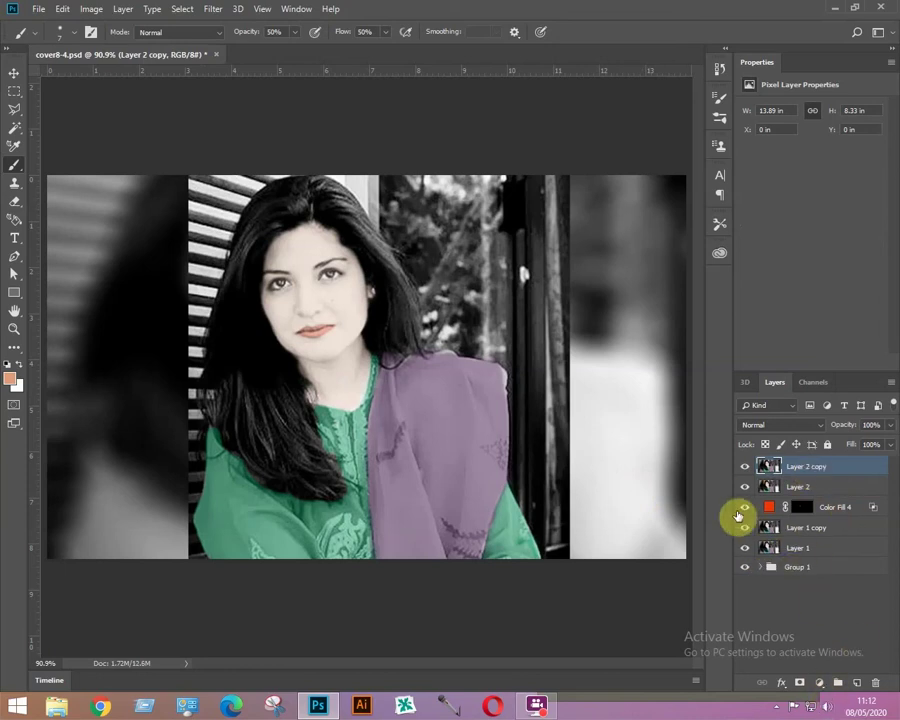
left_click_drag(745, 490, 747, 573)
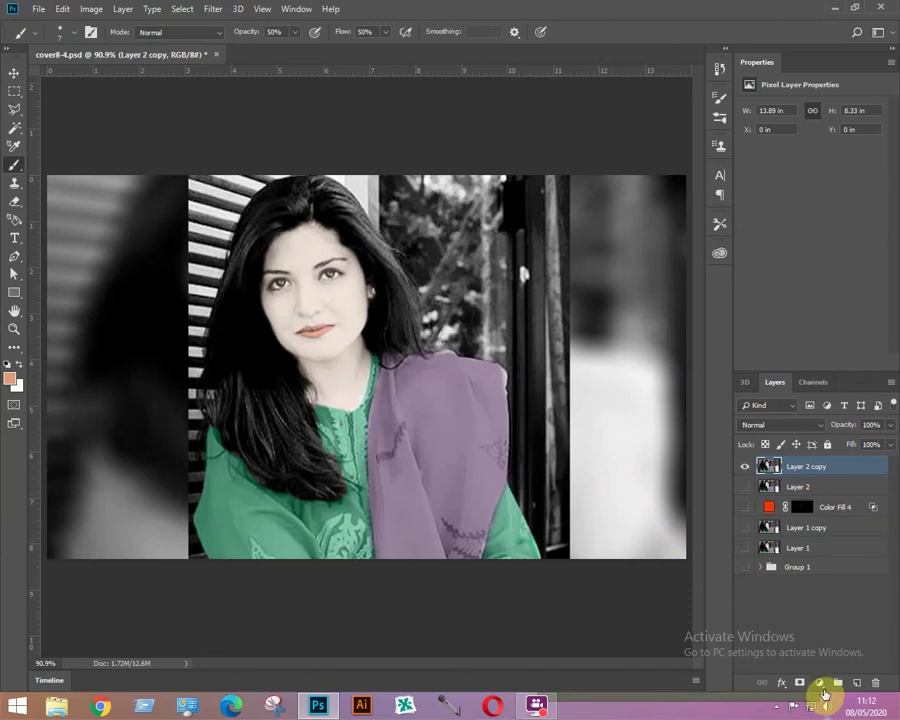
Add a Color Balance adjustment clipped to Layer 2 copy, with midtones at Cyan–Red -11, Magenta–Green -5 and Yellow–Blue -19.
left_click(821, 684)
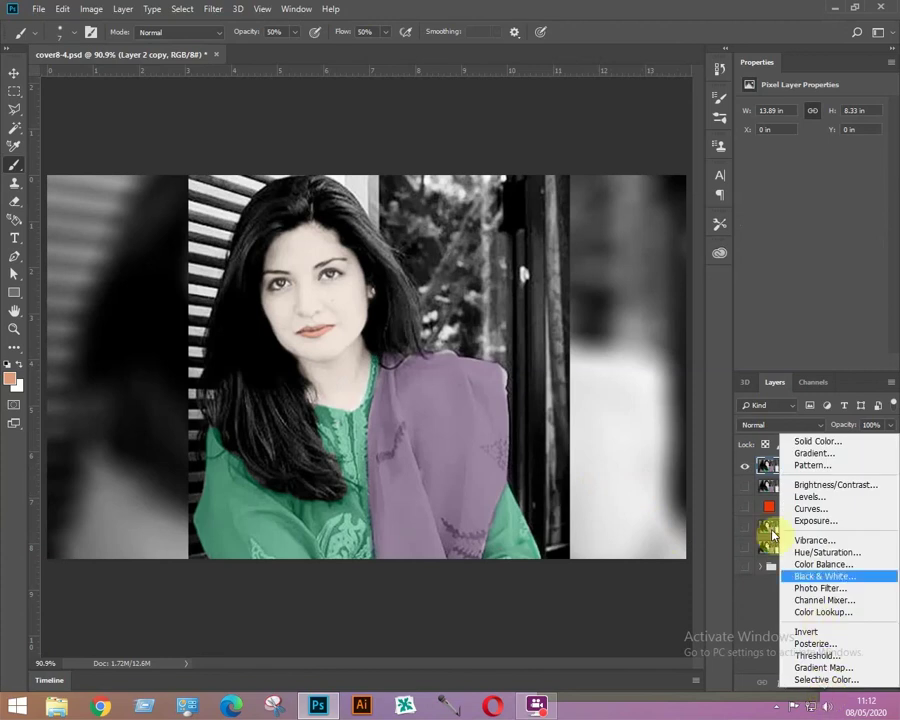
left_click(826, 564)
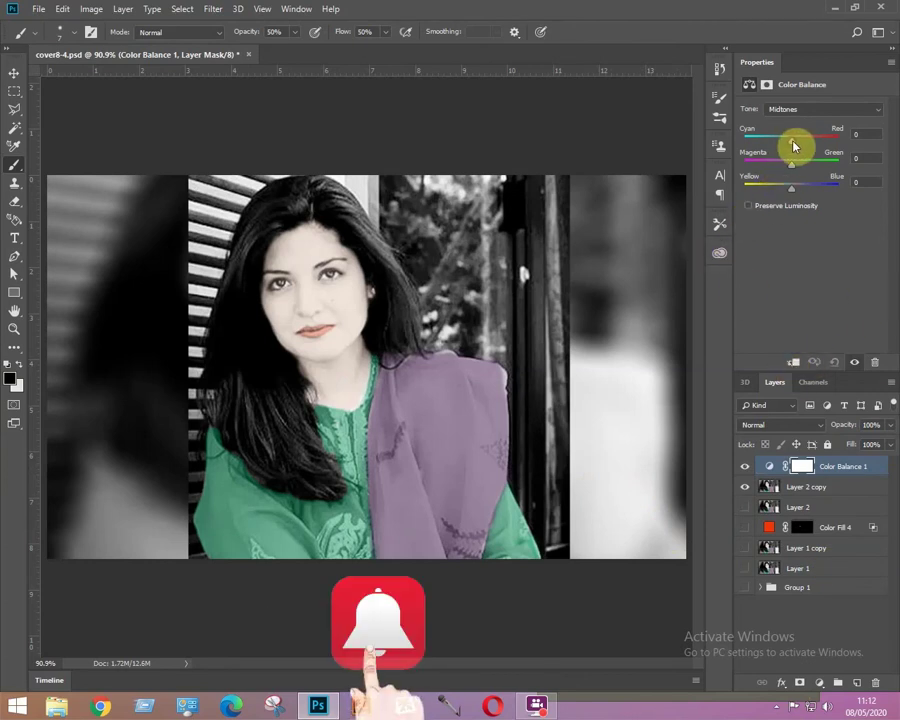
left_click_drag(793, 147, 810, 142)
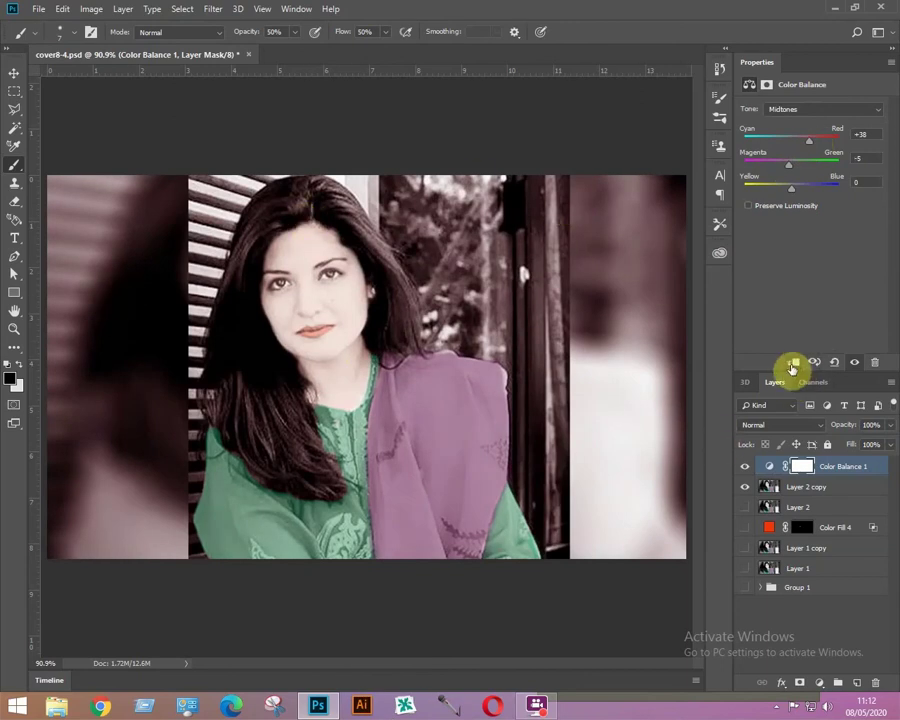
left_click(793, 364)
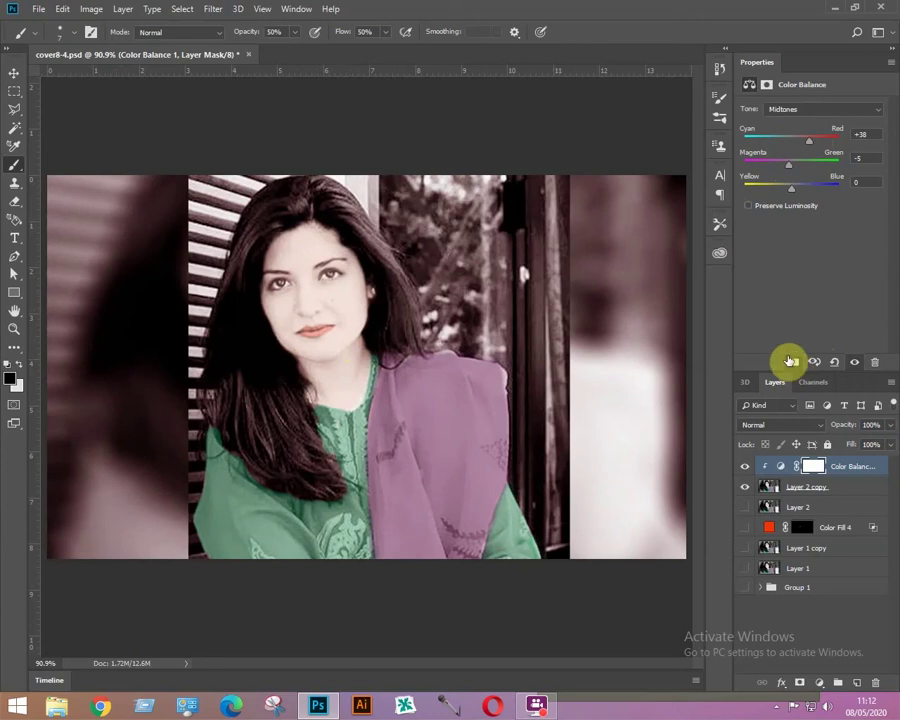
left_click_drag(791, 193, 784, 195)
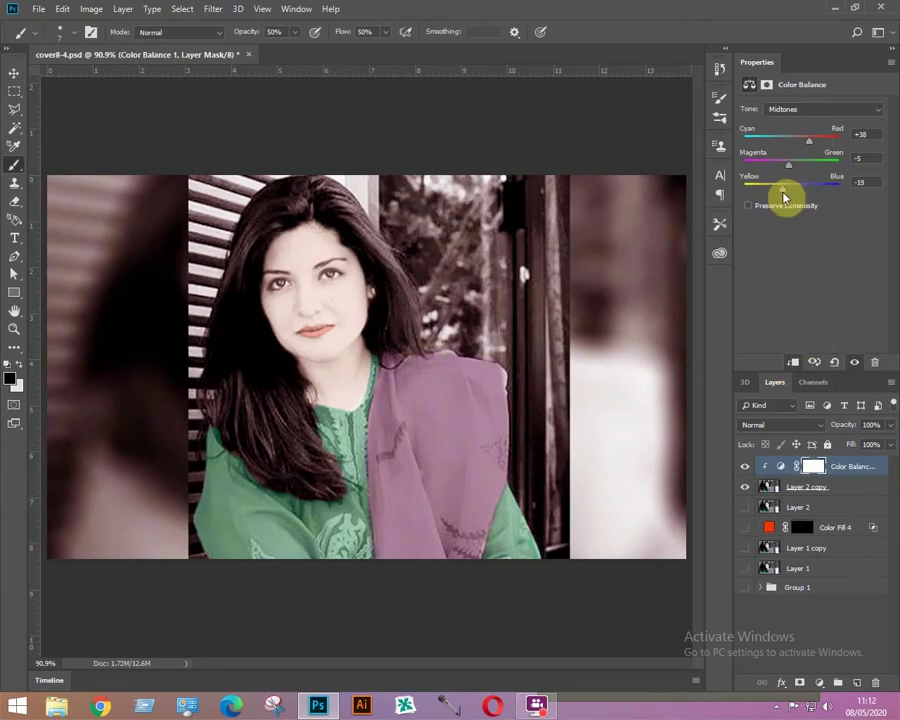
left_click_drag(809, 140, 786, 140)
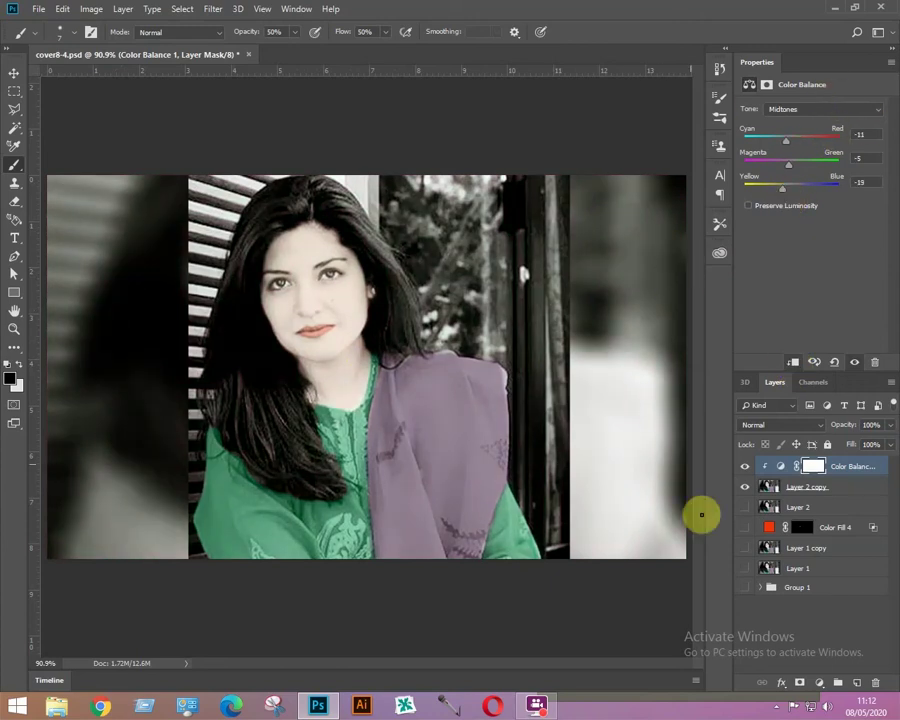
Stamp all visible layers into a new merged layer above the Color Balance adjustment and duplicate it.
left_click(822, 627)
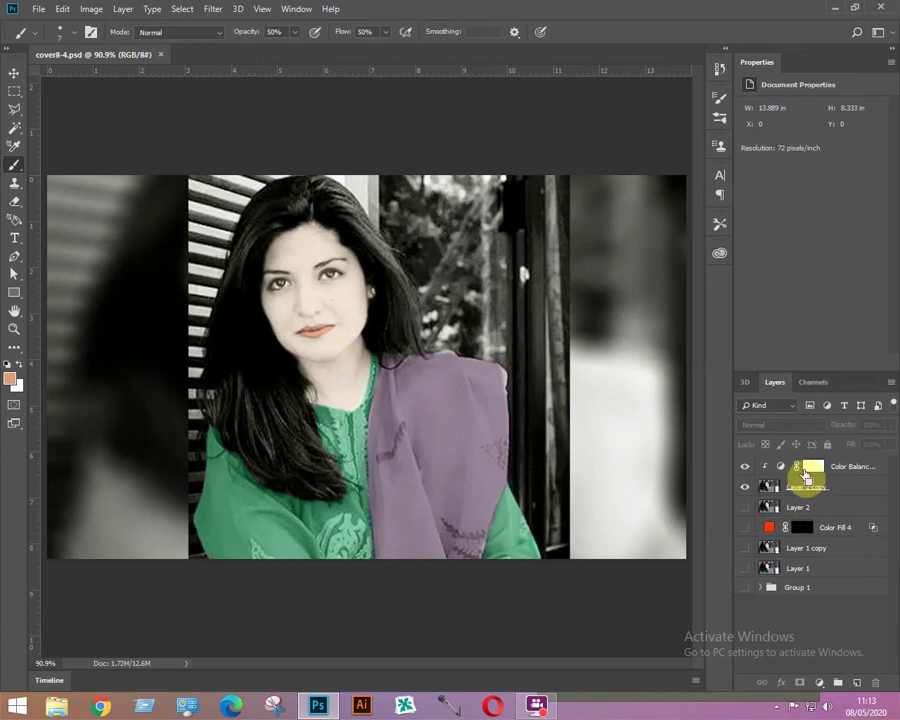
key("ctrl+shift+alt+e")
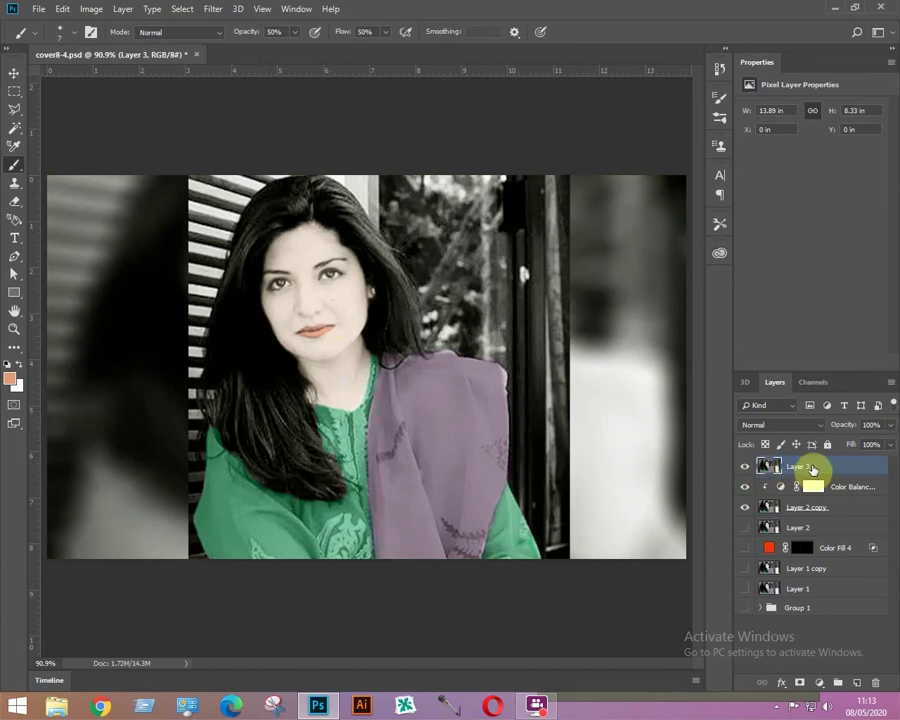
key("ctrl+j")
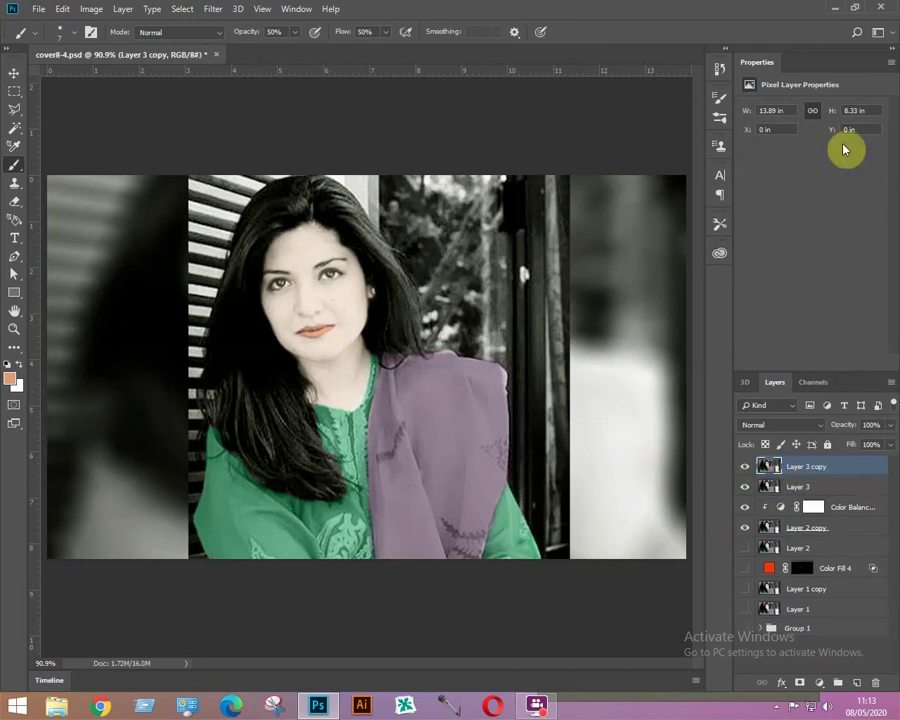
Apply a High Pass filter with a 1-pixel radius to the duplicated merged layer.
left_click(210, 10)
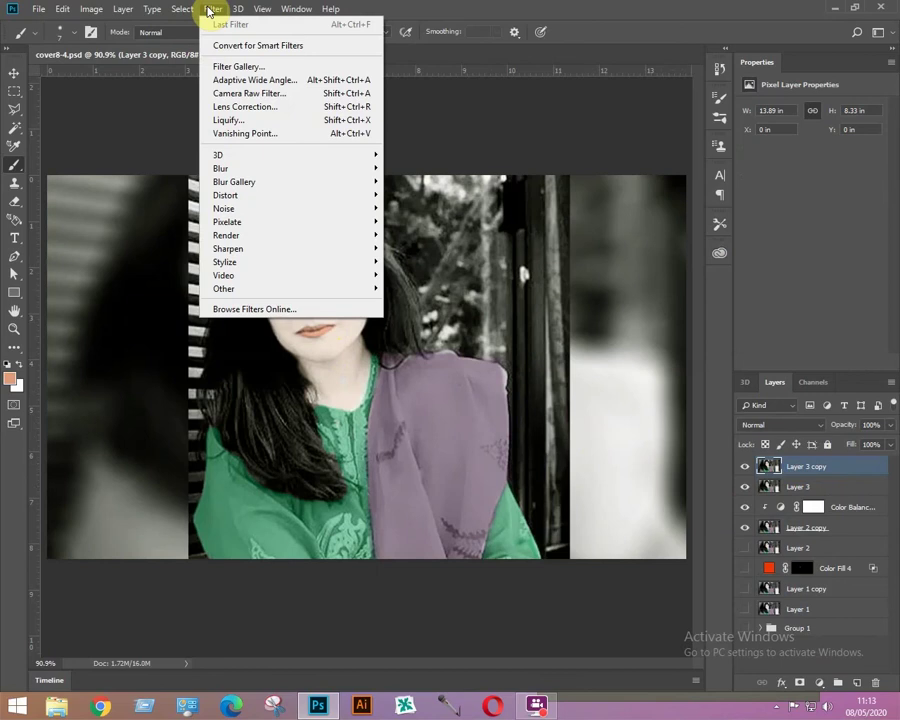
mouse_move(250, 288)
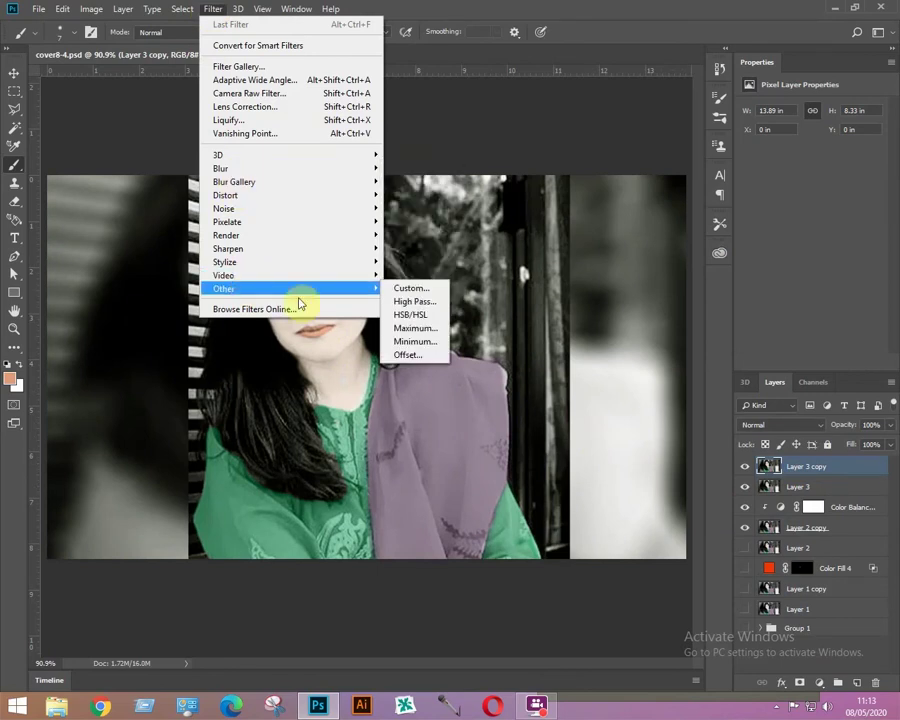
left_click(414, 301)
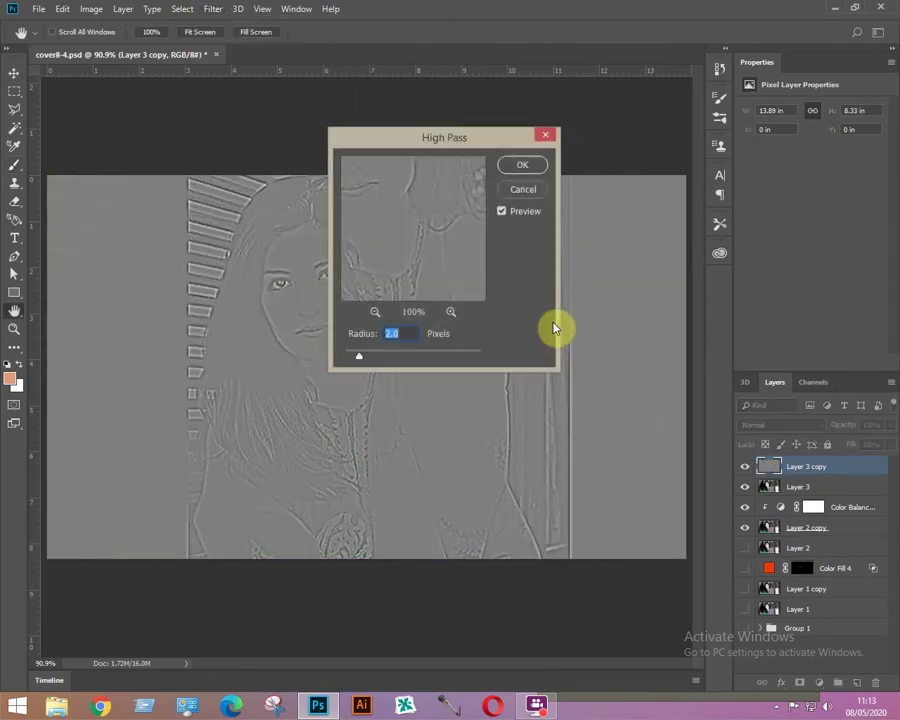
left_click_drag(450, 141, 657, 55)
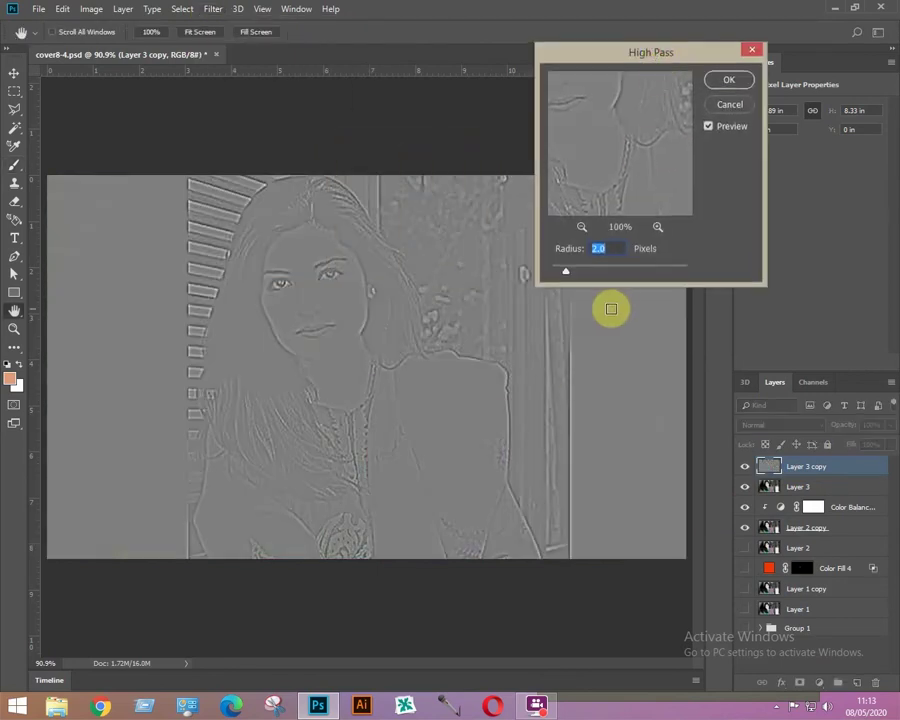
type("1")
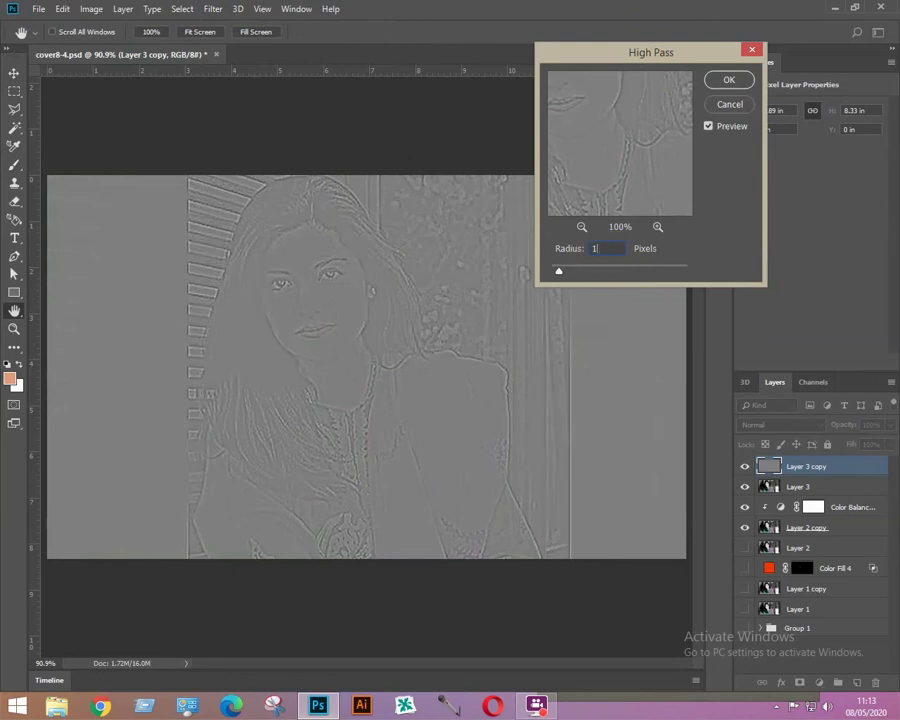
left_click(727, 81)
key("b")
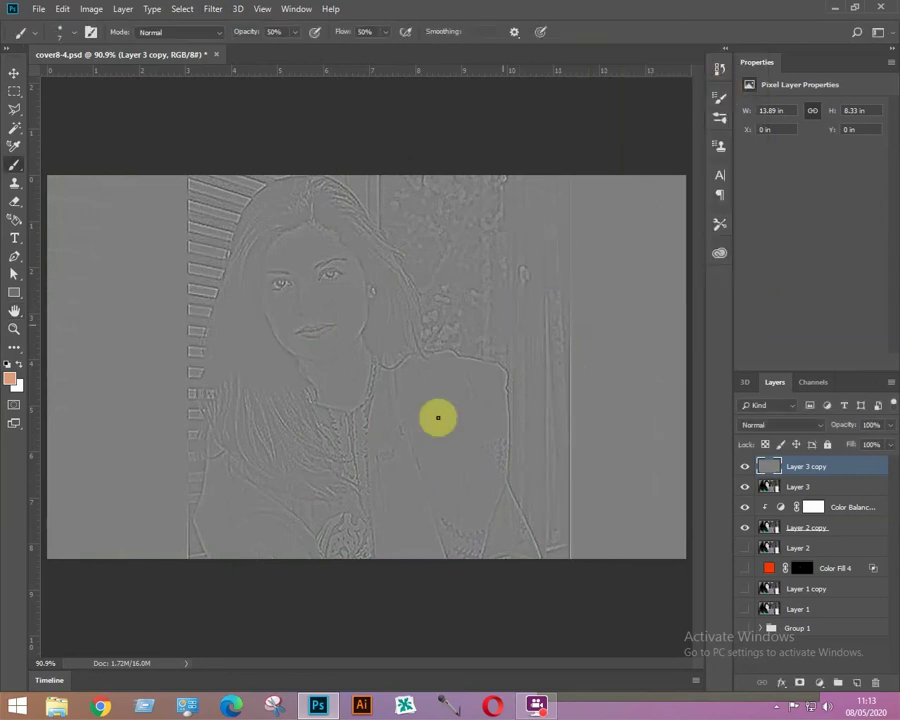
Set the High Pass layer to Vivid Light blending and hide its effect with a black layer mask.
left_click(822, 426)
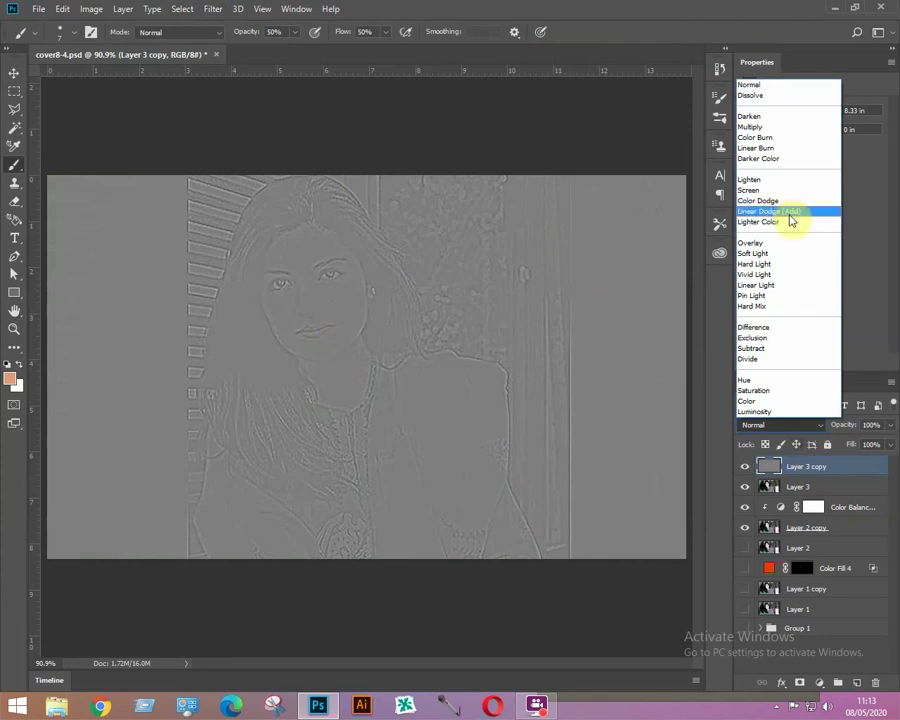
left_click(761, 276)
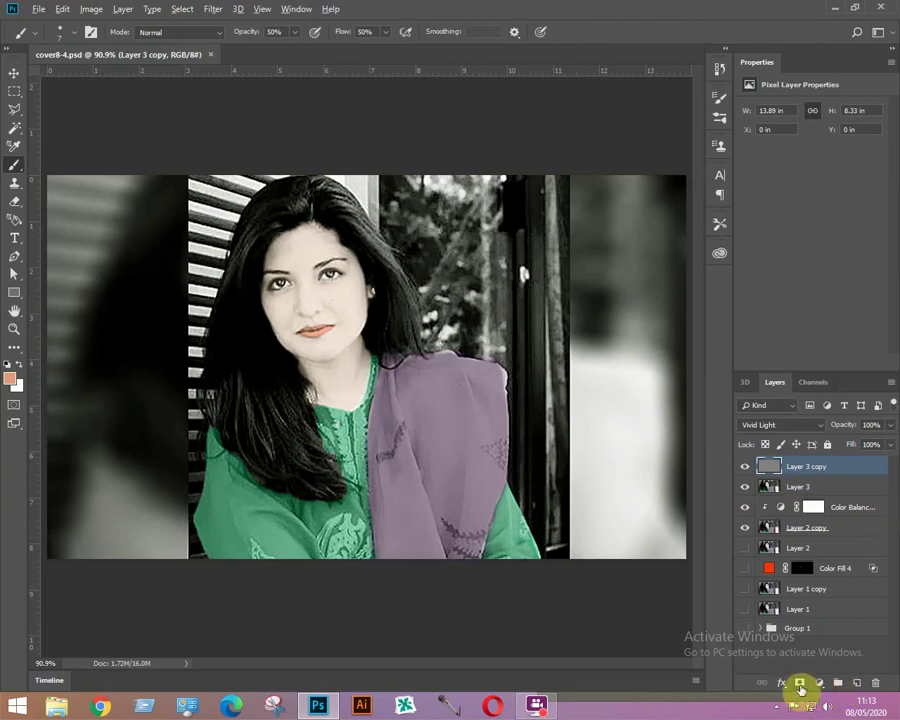
left_click(800, 688, "alt")
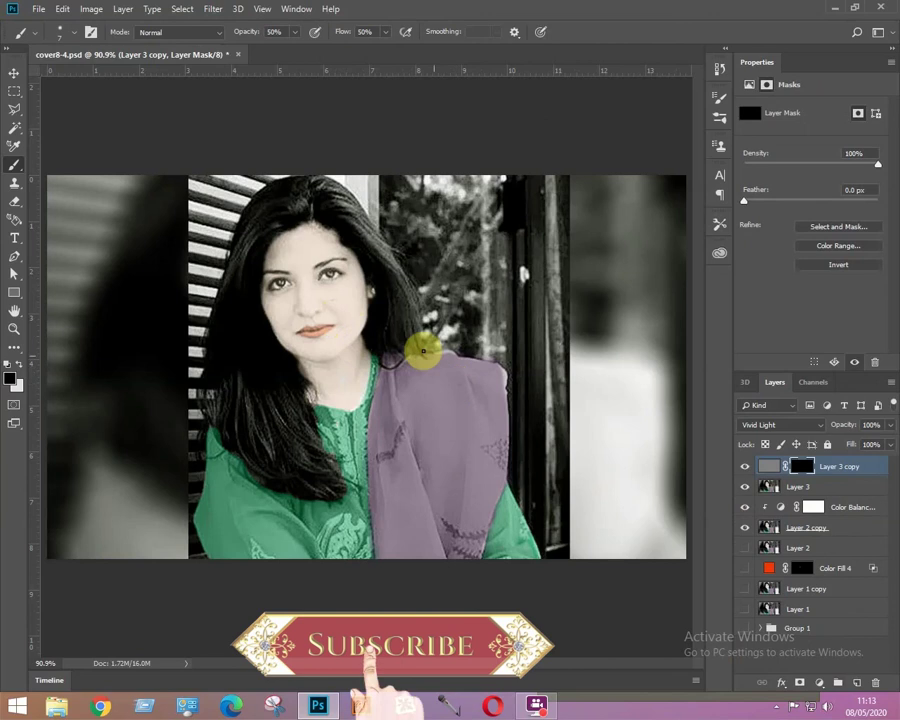
Reveal the sharpening on the eyes and lips by painting the mask in the light color with a 9-pixel brush.
key("bracketright")
key("bracketright")
key("bracketright")
key("bracketright")
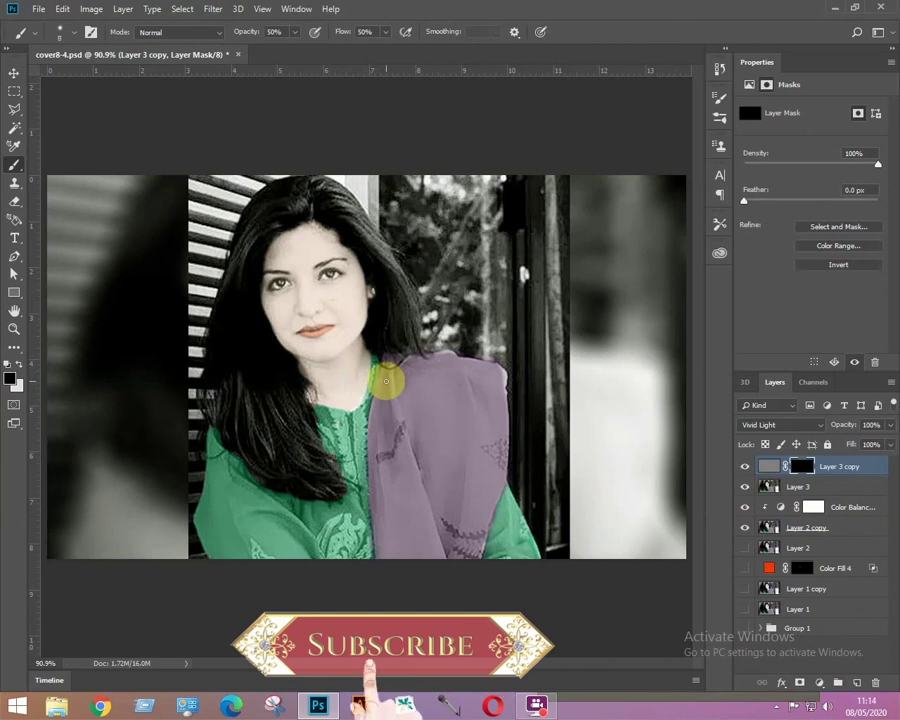
key("bracketright")
key("bracketright")
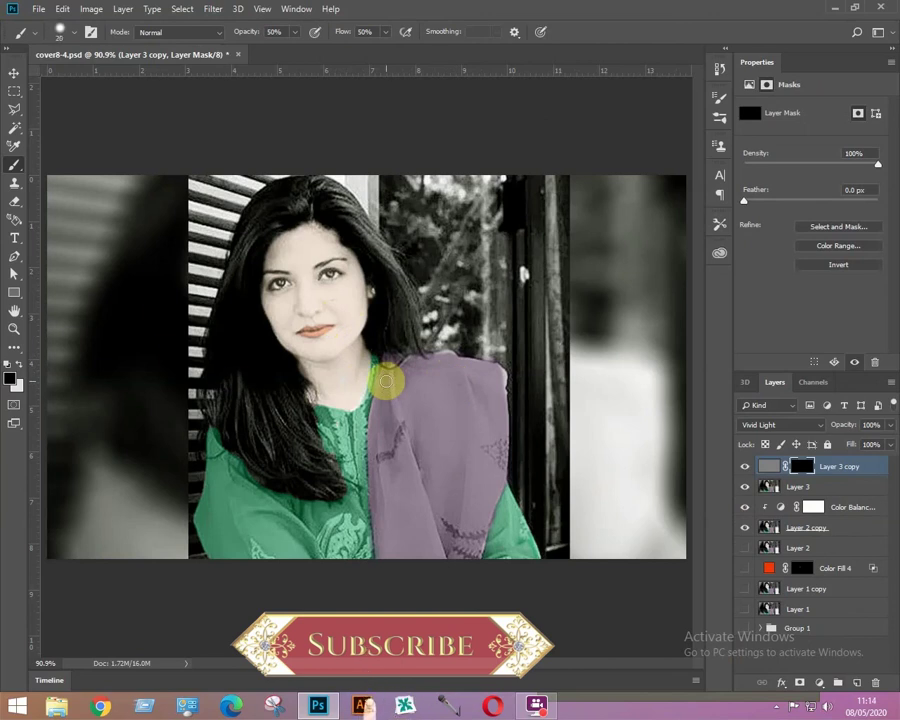
key("bracketleft")
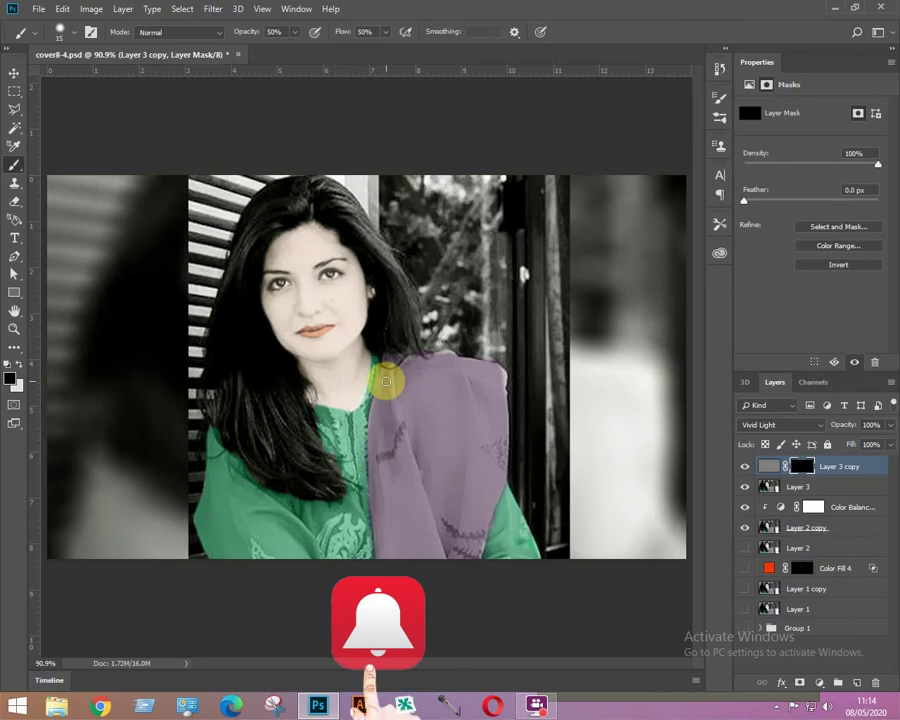
scroll(386, 381, "up", 4)
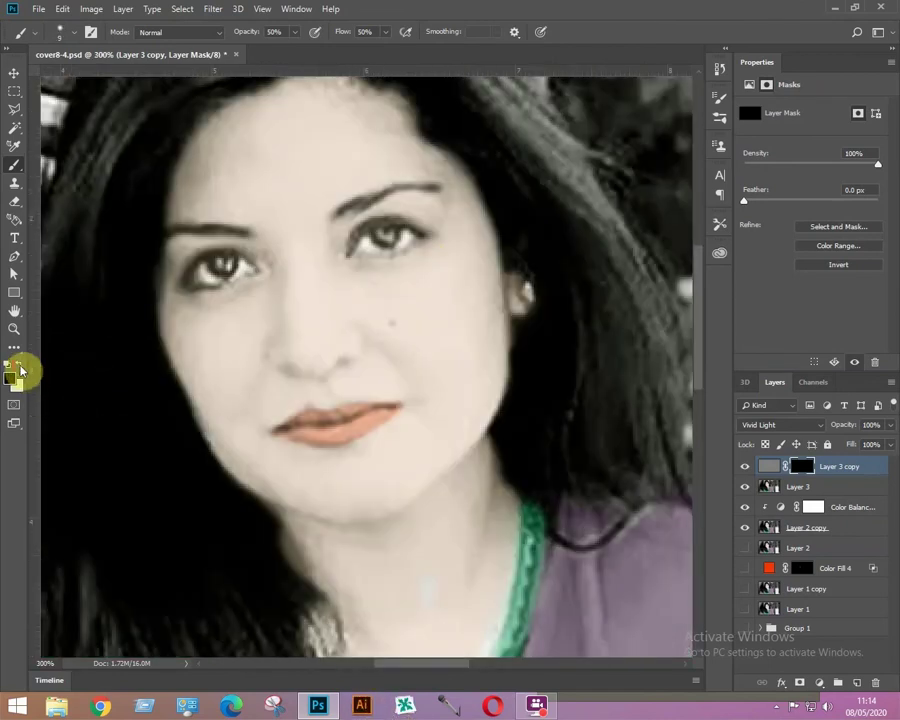
left_click(19, 368)
mouse_move(353, 253)
left_mouse_down()
mouse_move(416, 237)
mouse_move(370, 231)
mouse_move(350, 250)
mouse_move(371, 233)
mouse_move(427, 235)
mouse_move(379, 253)
mouse_move(347, 211)
mouse_move(357, 197)
mouse_move(408, 188)
mouse_move(241, 250)
mouse_move(246, 267)
mouse_move(222, 265)
mouse_move(188, 283)
mouse_move(200, 286)
mouse_move(245, 266)
mouse_move(245, 235)
mouse_move(181, 228)
mouse_move(162, 290)
mouse_move(443, 392)
left_mouse_up()
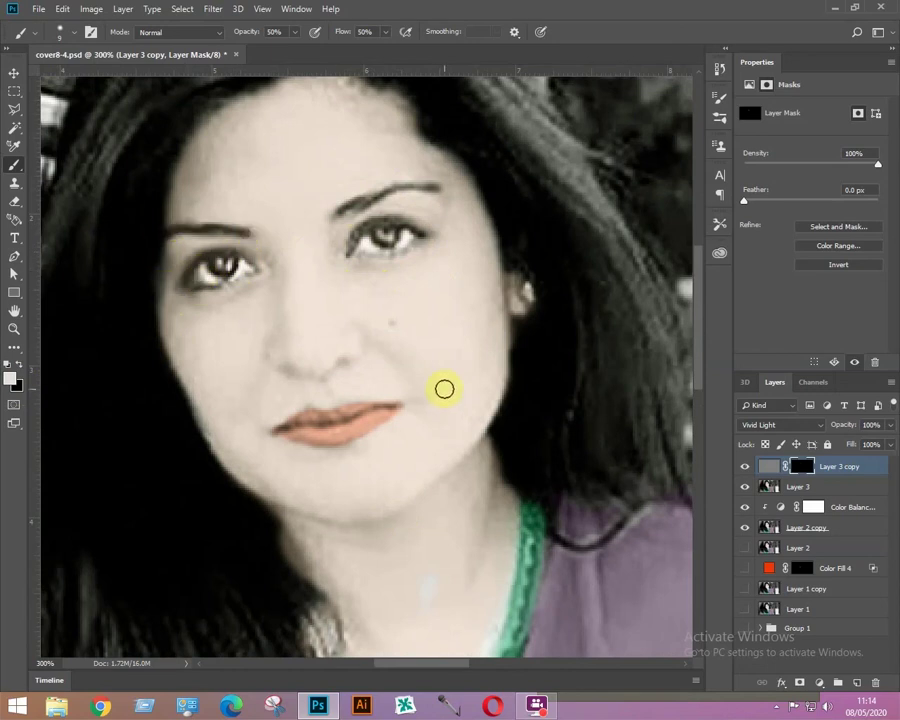
Reveal the sharpening on the hair, blouse and shawl by painting the mask in the light color with a 70-pixel brush.
key("ctrl+minus")
key("ctrl+minus")
key("ctrl+minus")
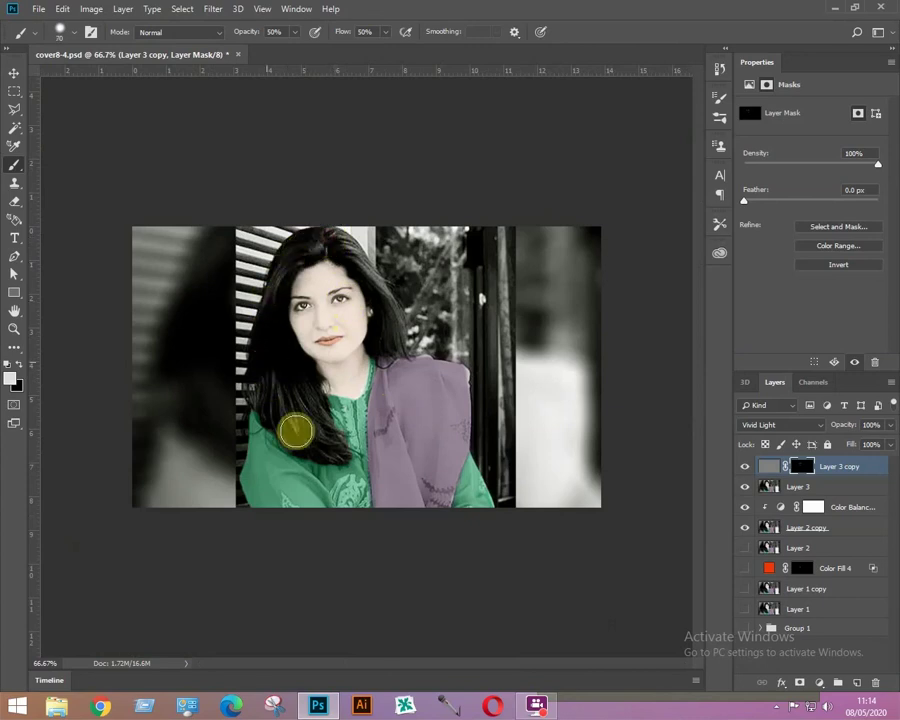
mouse_move(296, 432)
left_mouse_down()
mouse_move(294, 376)
mouse_move(325, 441)
mouse_move(381, 266)
mouse_move(336, 240)
mouse_move(383, 281)
mouse_move(403, 349)
mouse_move(396, 337)
mouse_move(425, 394)
mouse_move(384, 359)
mouse_move(391, 497)
mouse_move(384, 380)
mouse_move(400, 391)
mouse_move(439, 487)
mouse_move(435, 371)
mouse_move(447, 379)
mouse_move(470, 494)
mouse_move(389, 431)
mouse_move(378, 409)
mouse_move(380, 376)
mouse_move(362, 418)
mouse_move(280, 443)
mouse_move(259, 429)
mouse_move(510, 408)
mouse_move(483, 383)
mouse_move(328, 359)
mouse_move(361, 335)
mouse_move(444, 338)
mouse_move(391, 399)
mouse_move(363, 357)
mouse_move(383, 347)
mouse_move(465, 357)
mouse_move(508, 405)
mouse_move(462, 364)
left_mouse_up()
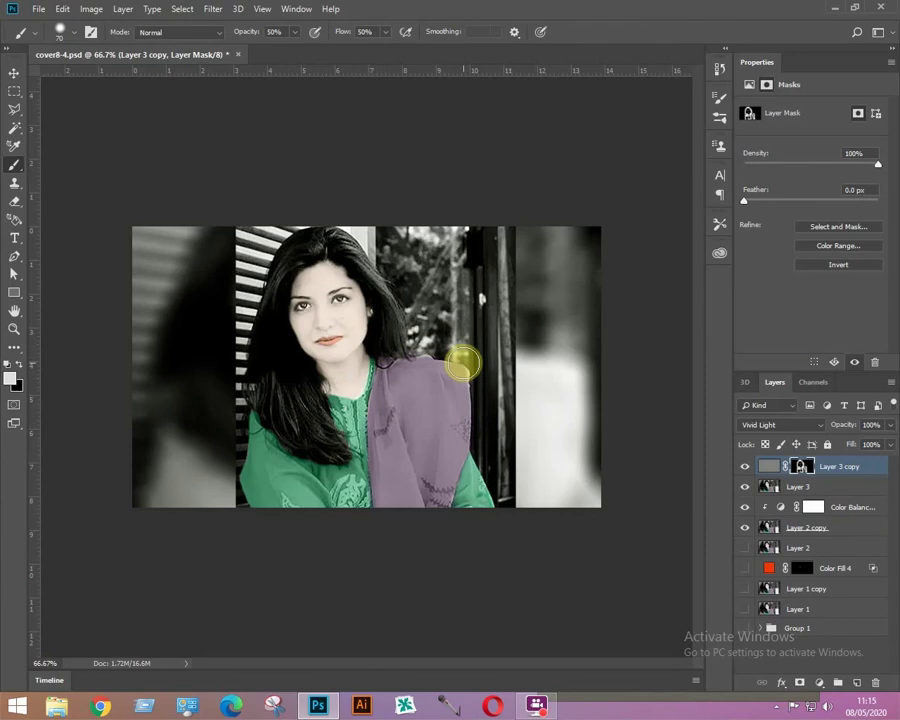
mouse_move(462, 364)
left_mouse_down()
mouse_move(524, 397)
mouse_move(518, 383)
mouse_move(529, 417)
mouse_move(476, 429)
left_mouse_up()
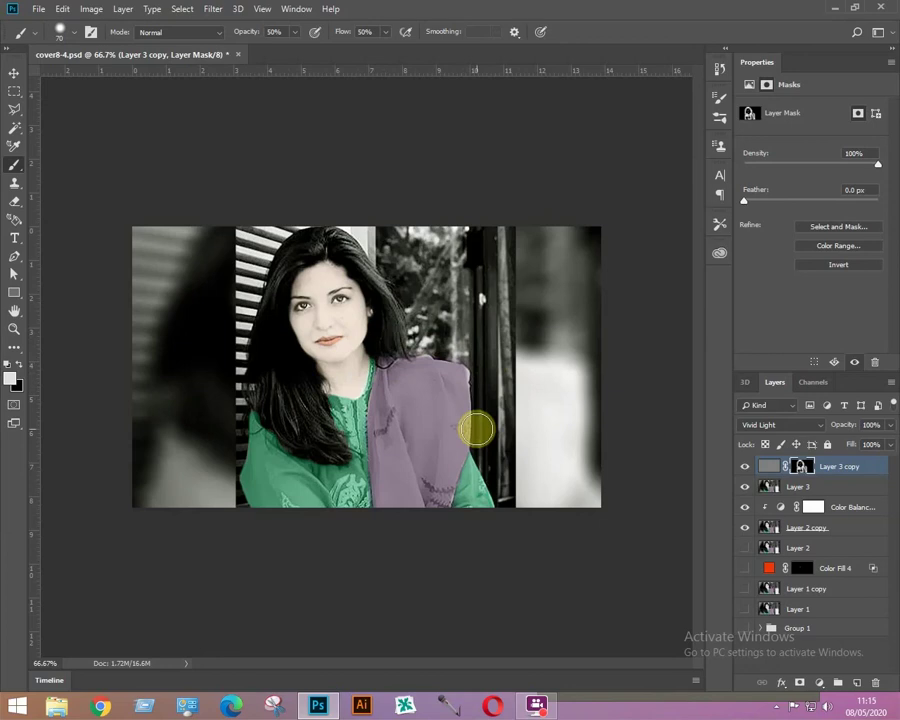